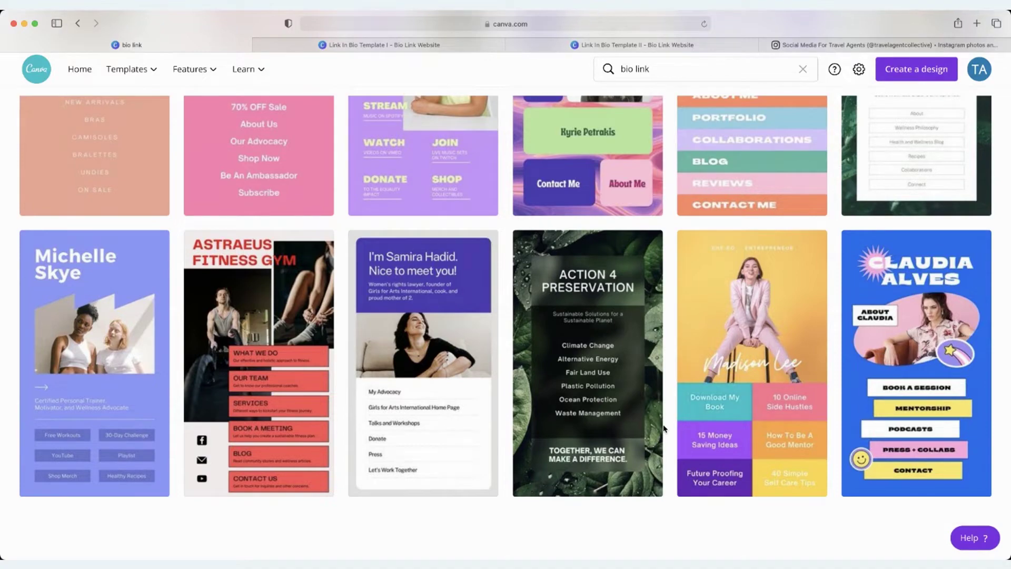
Browse the Bio Link templates and open the Green Simple Minimalist Plants Fitness template
scroll(663, 428, up, 3)
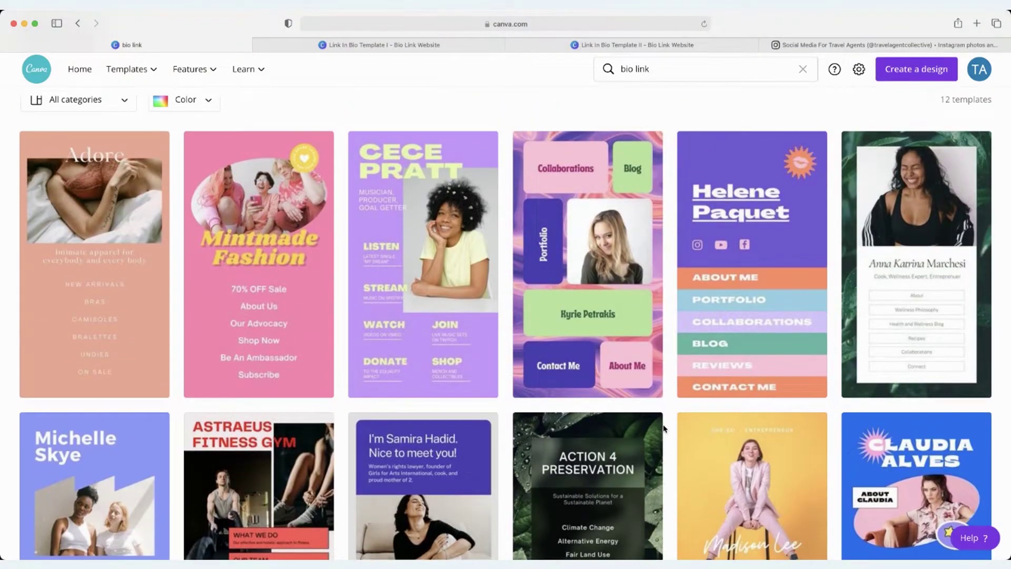
scroll(661, 448, down, 3)
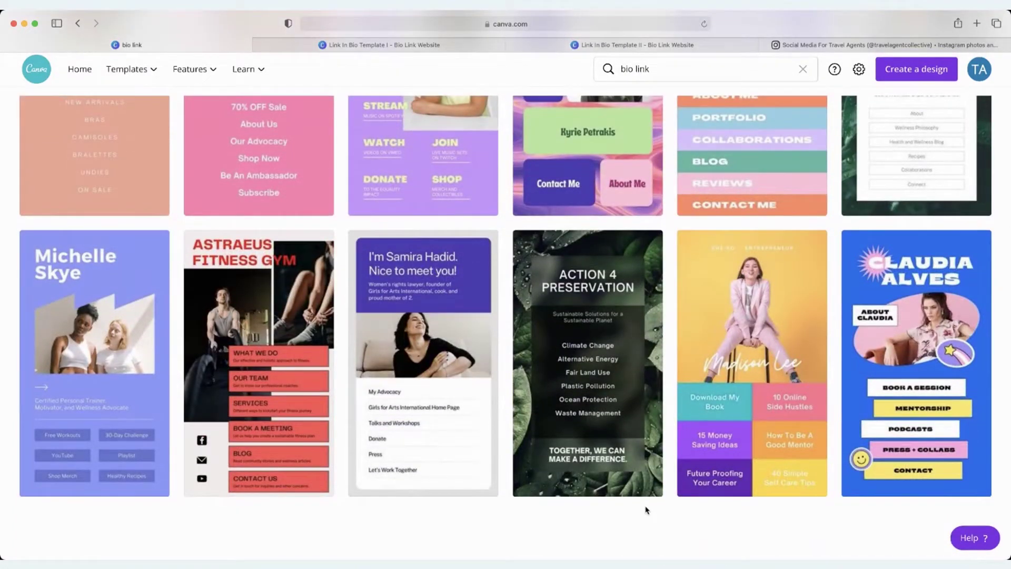
scroll(646, 509, up, 4)
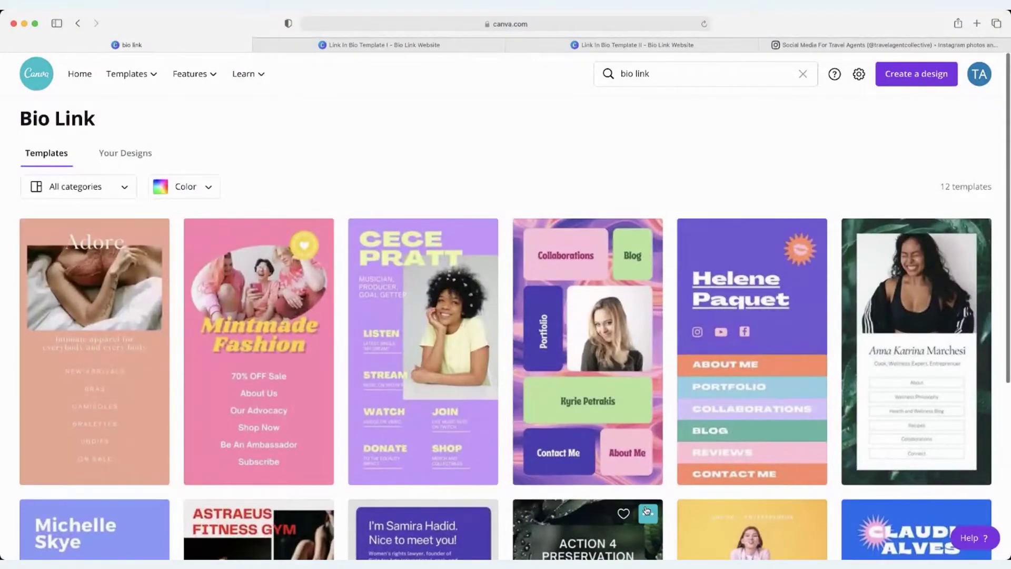
scroll(647, 508, down, 4)
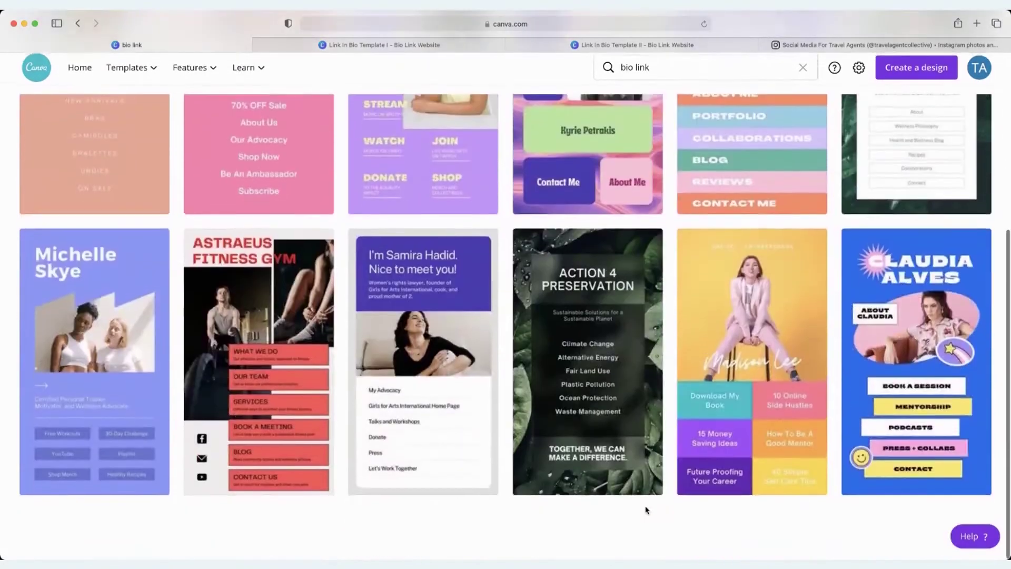
scroll(678, 521, up, 4)
scroll(677, 521, down, 5)
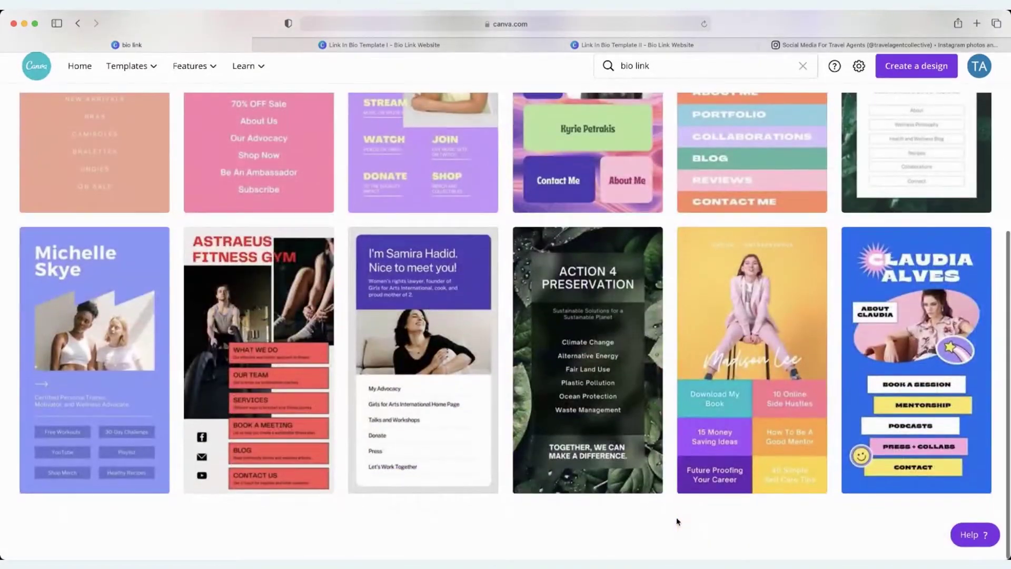
scroll(678, 521, up, 5)
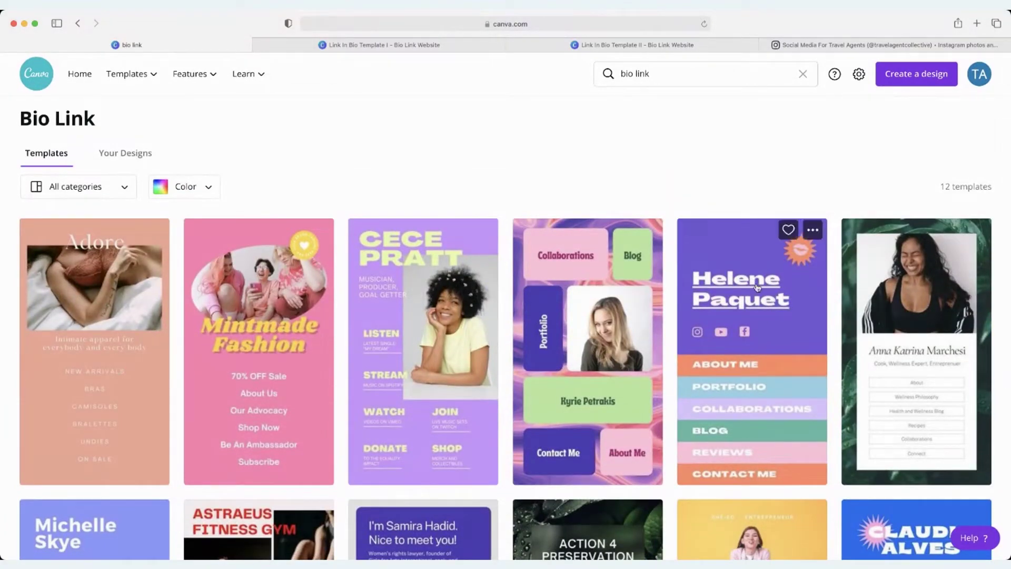
scroll(889, 179, down, 5)
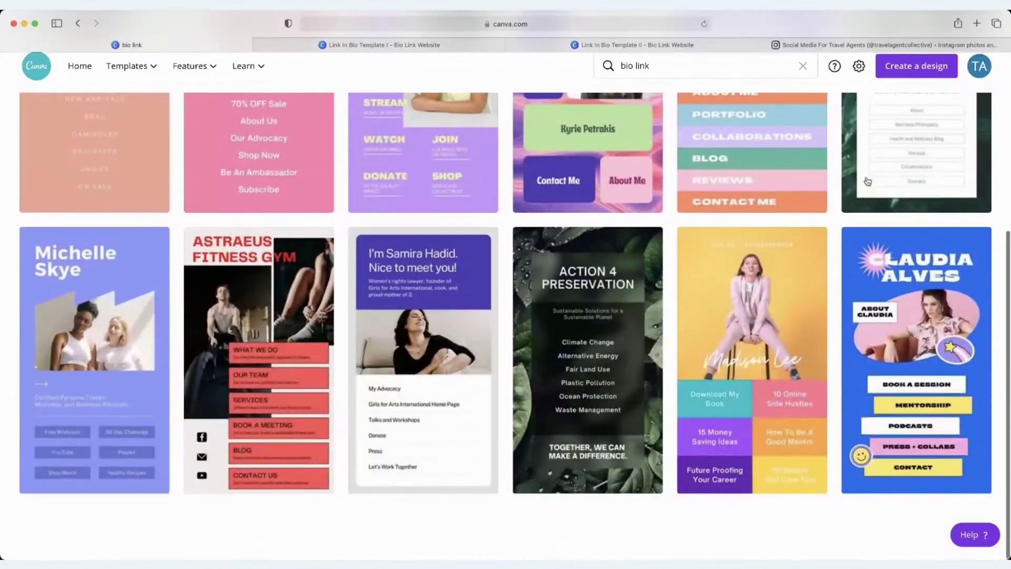
scroll(868, 182, up, 4)
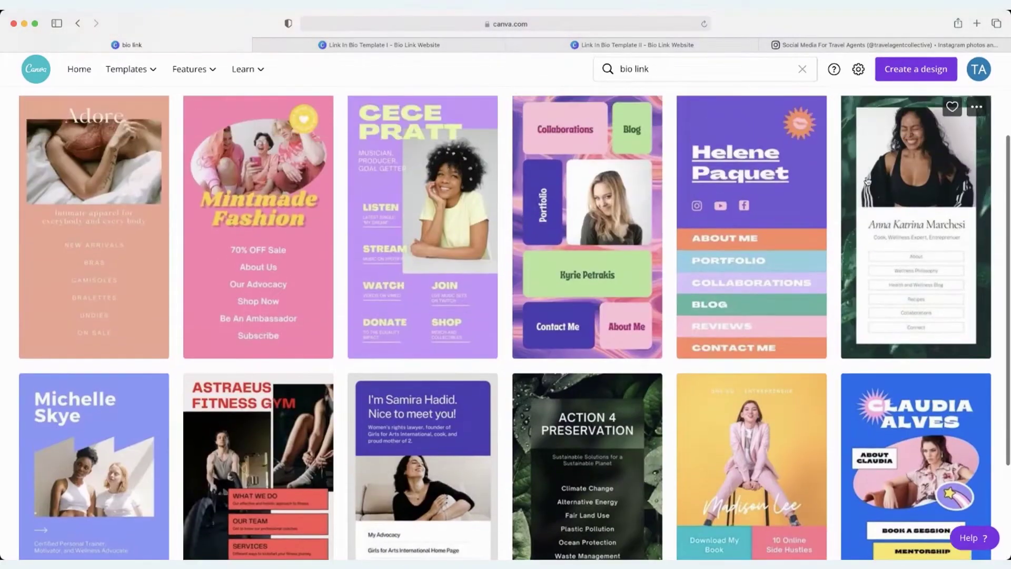
scroll(902, 215, down, 4)
scroll(902, 214, up, 3)
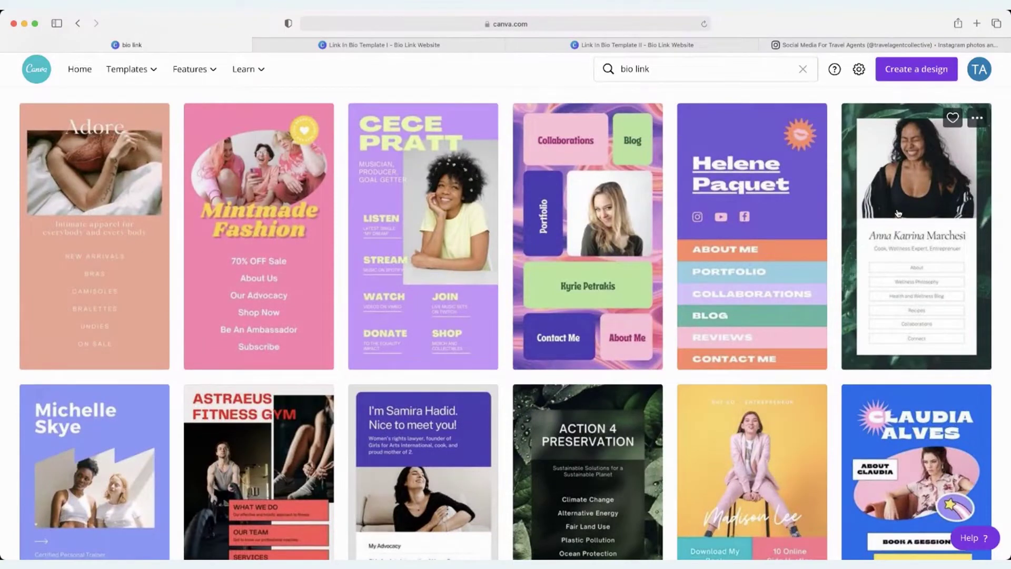
click(898, 213)
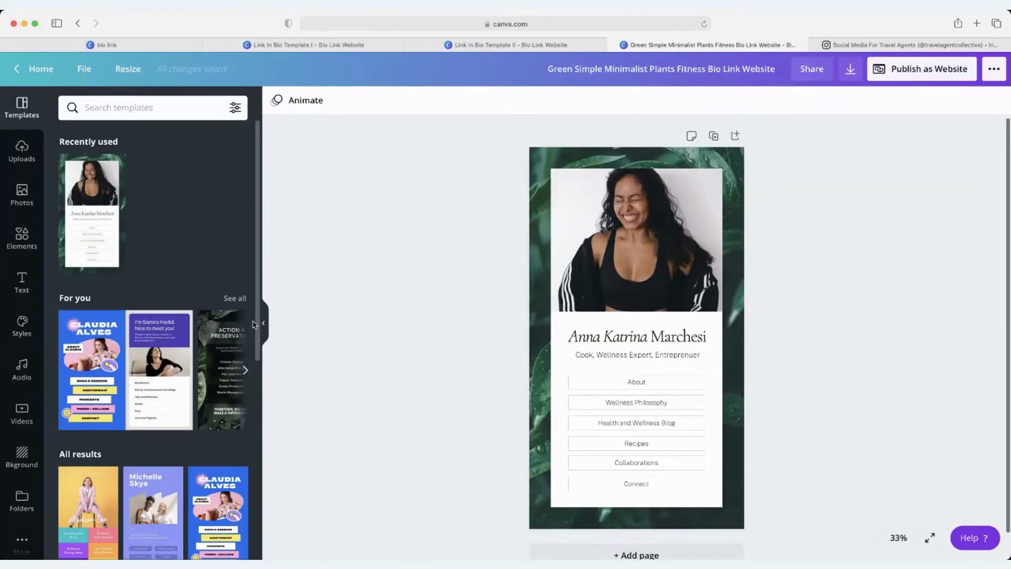
Collapse the Templates panel, zoom the canvas to 50%, and bring the six link buttons into view
click(266, 325)
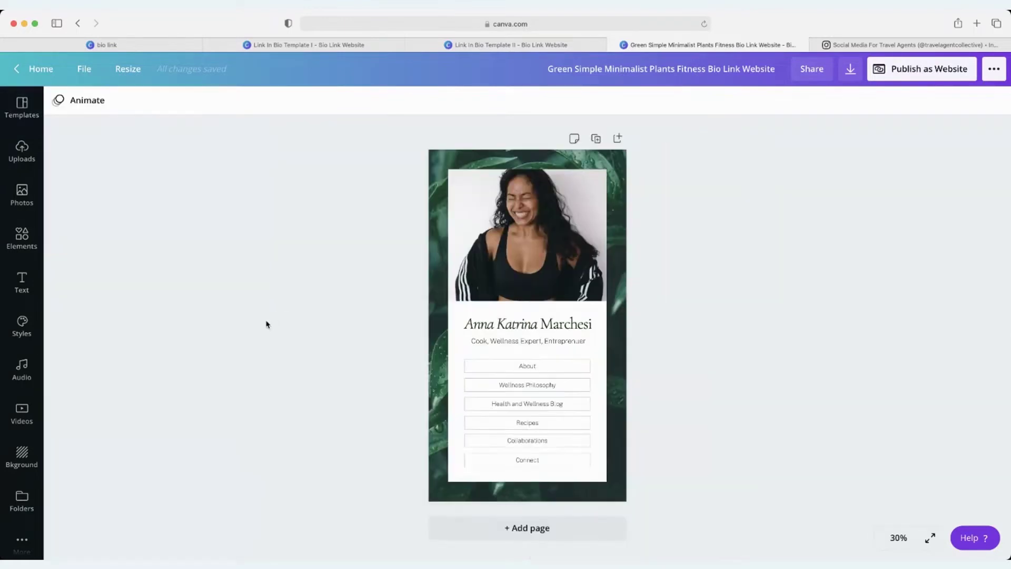
click(898, 537)
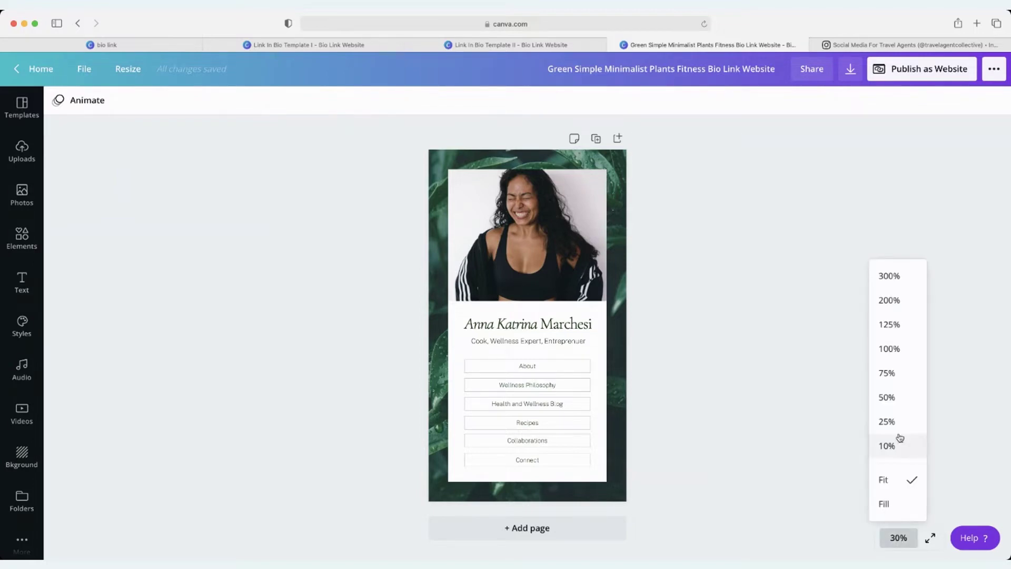
click(748, 427)
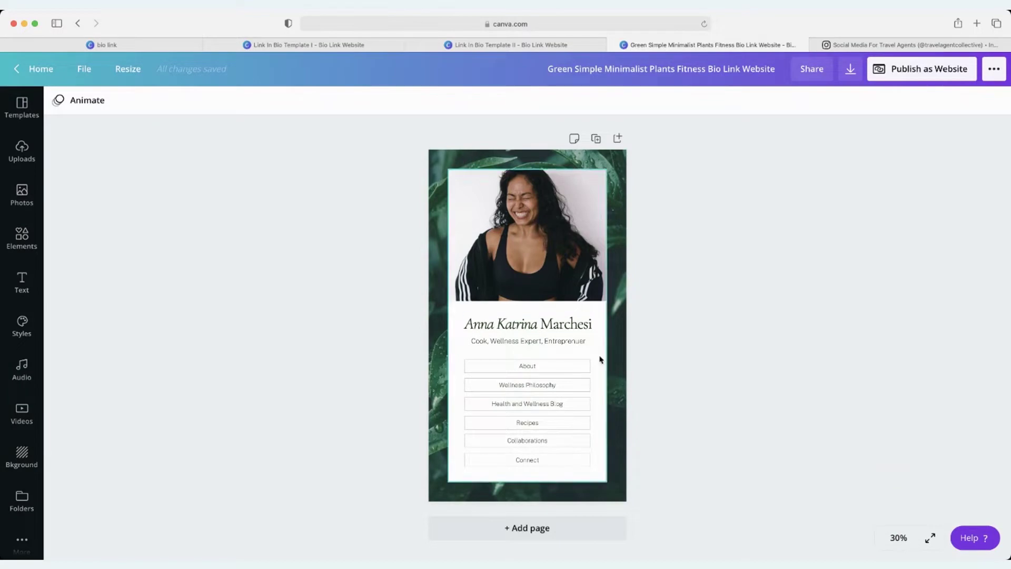
click(898, 538)
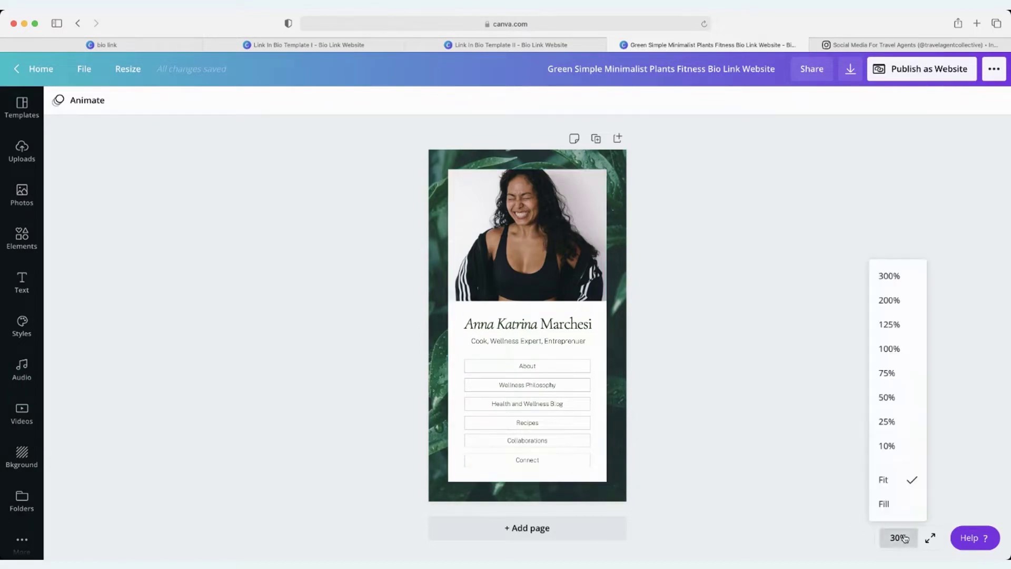
click(899, 398)
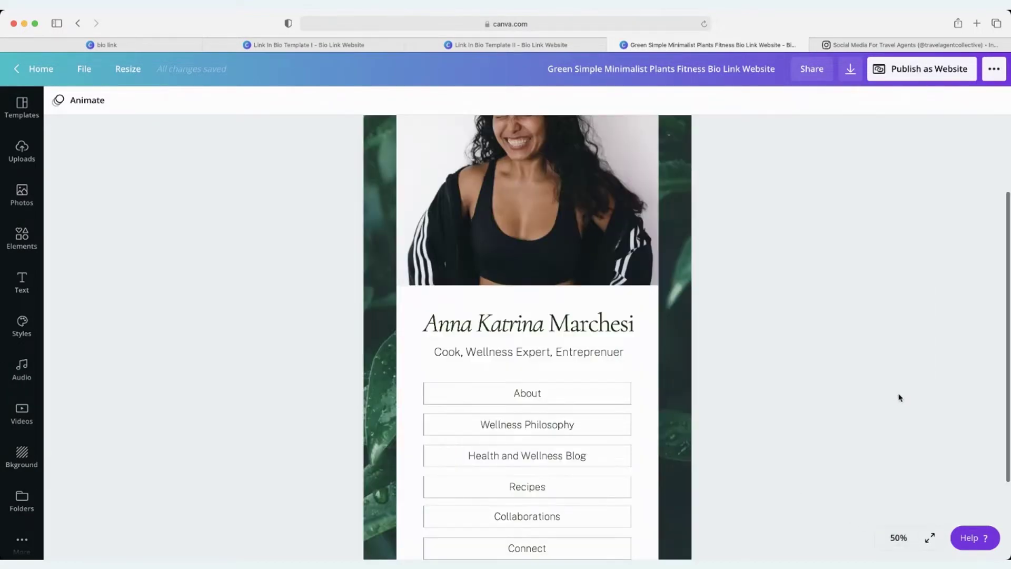
scroll(843, 358, up, 3)
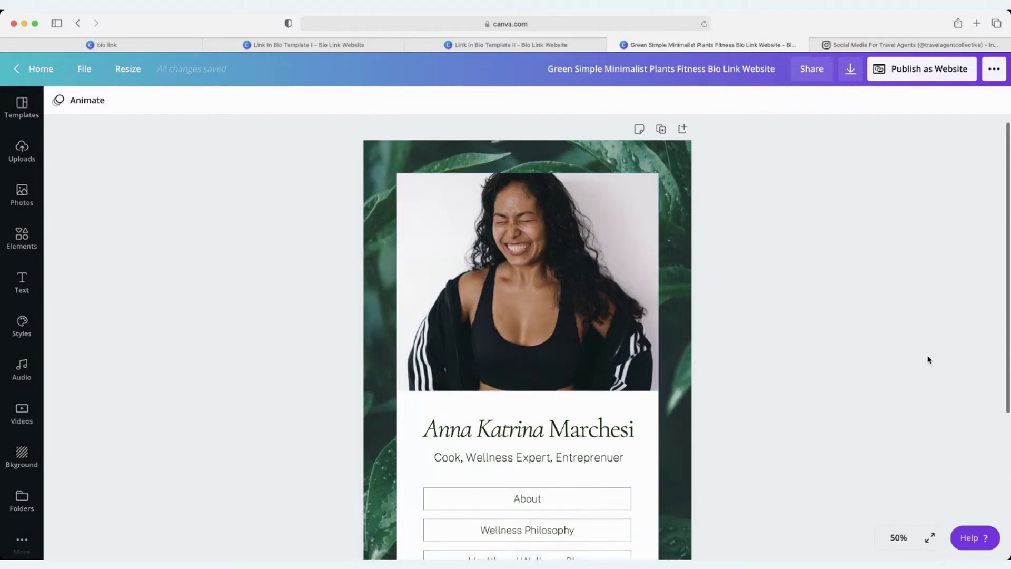
scroll(631, 294, down, 3)
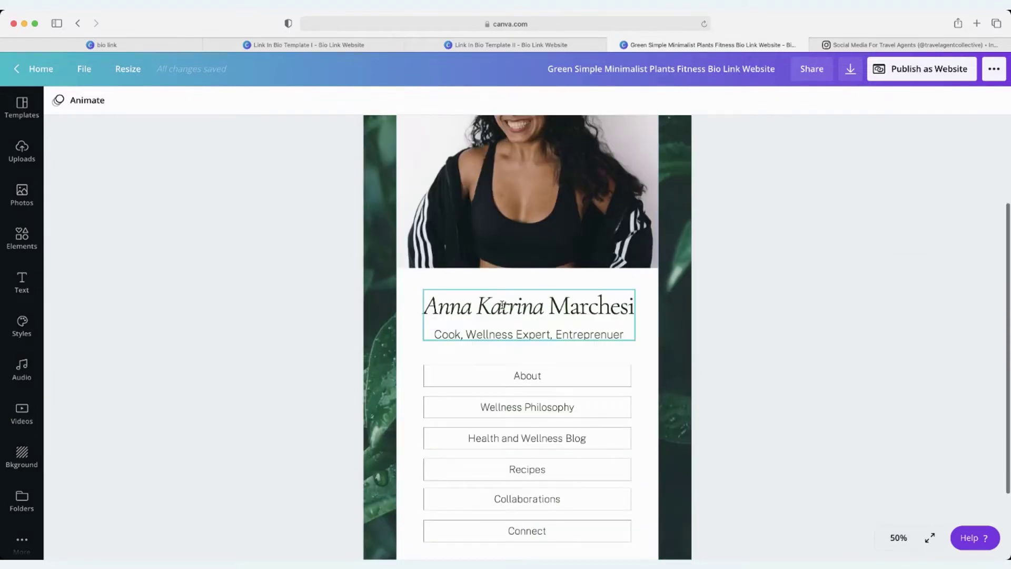
scroll(526, 304, down, 2)
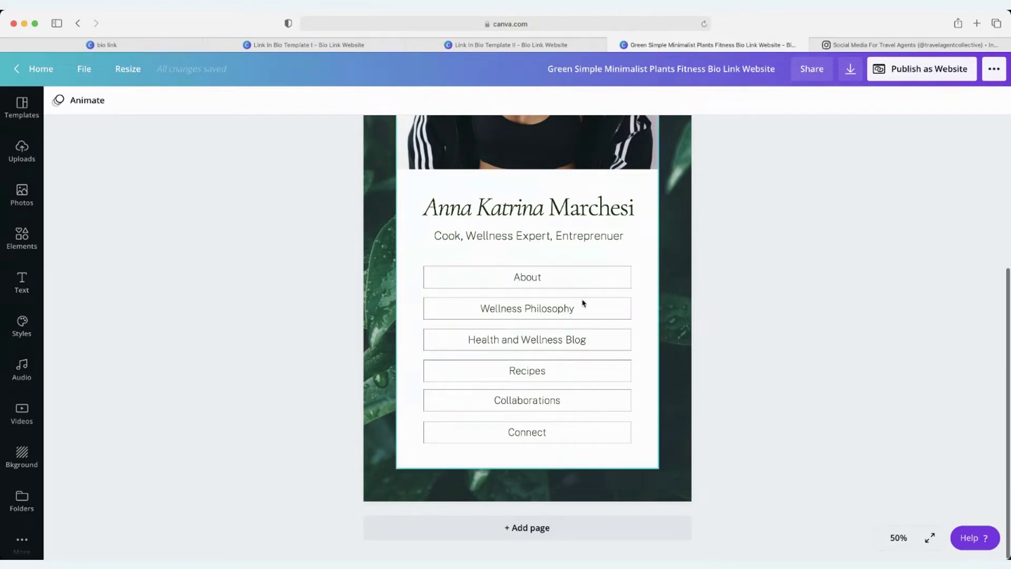
click(569, 284)
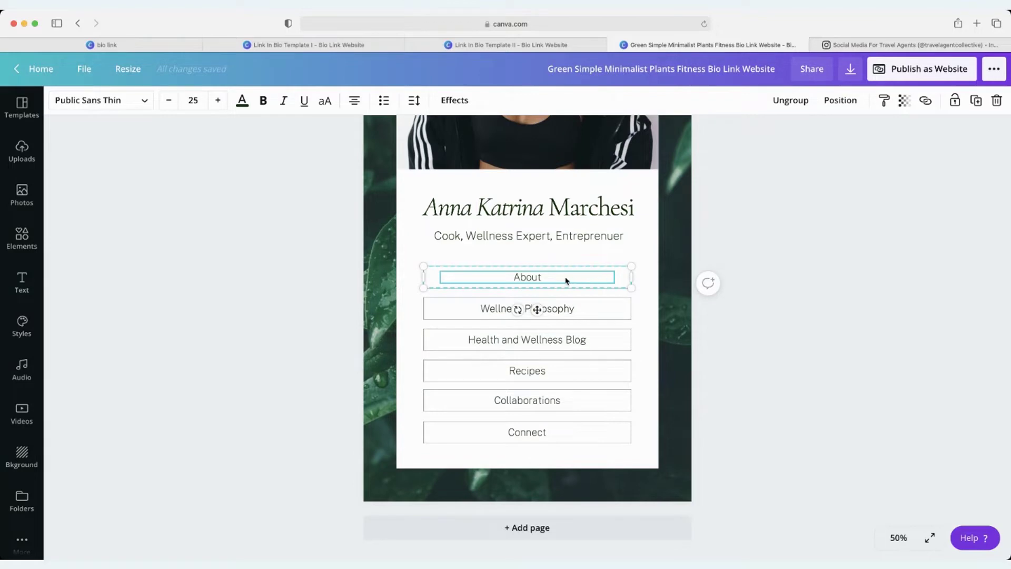
click(925, 100)
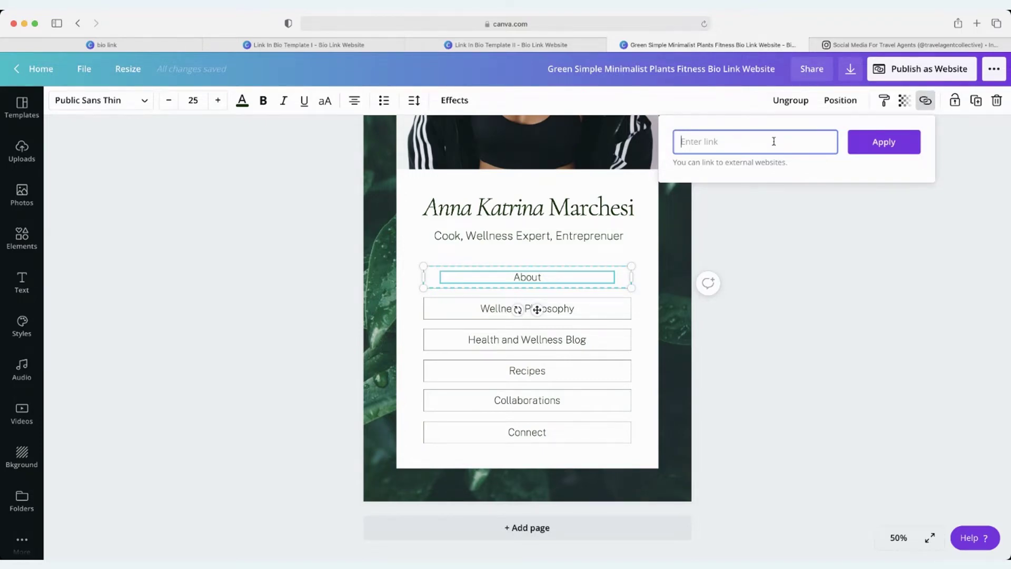
click(793, 254)
click(795, 255)
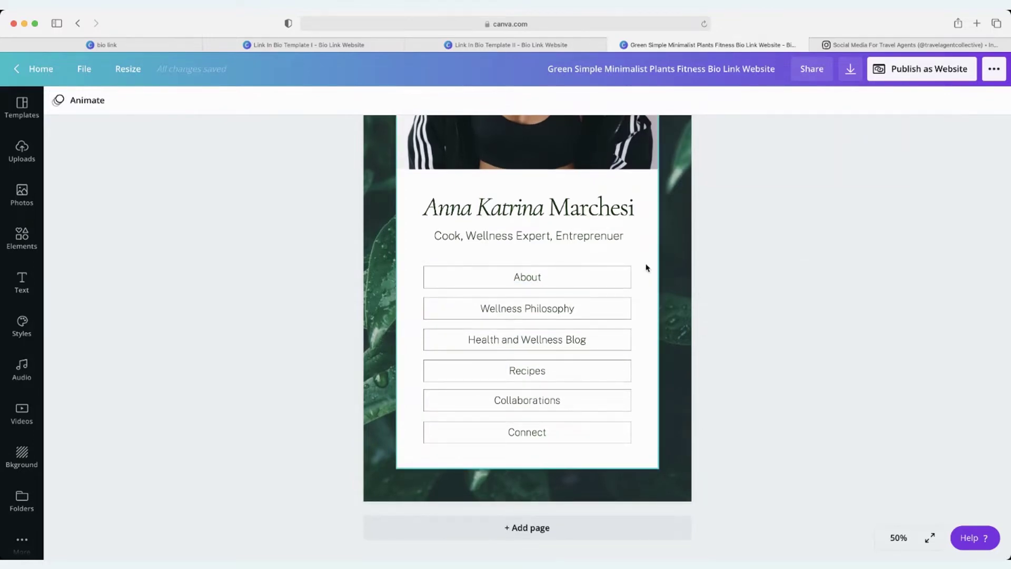
scroll(646, 264, up, 1)
scroll(645, 266, down, 1)
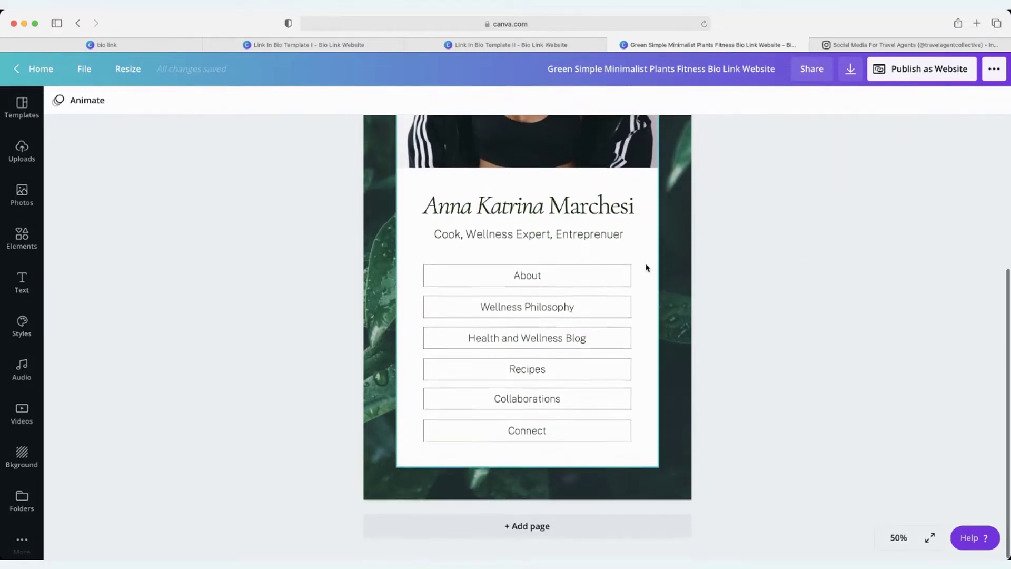
click(507, 278)
click(594, 316)
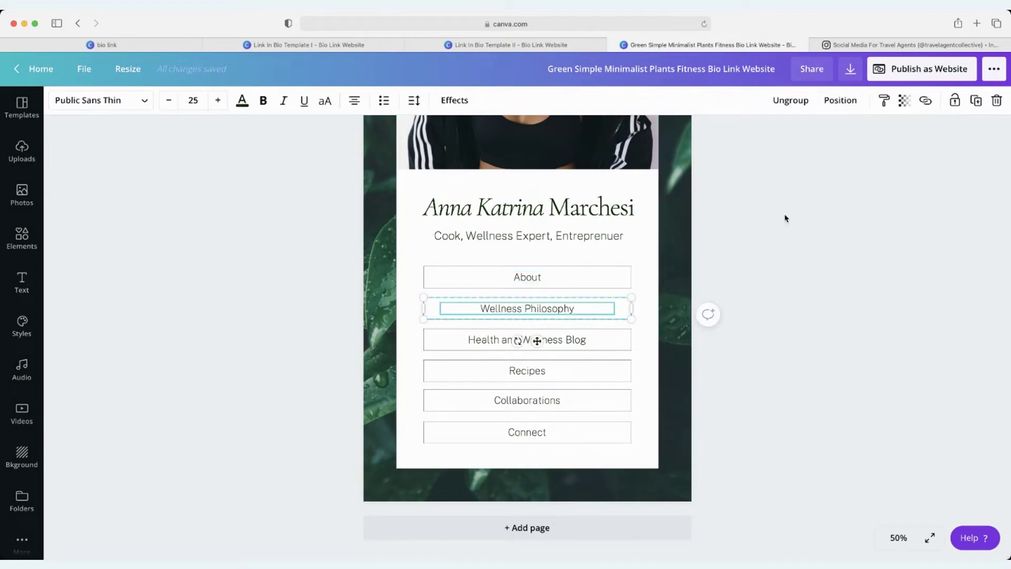
click(925, 100)
click(697, 228)
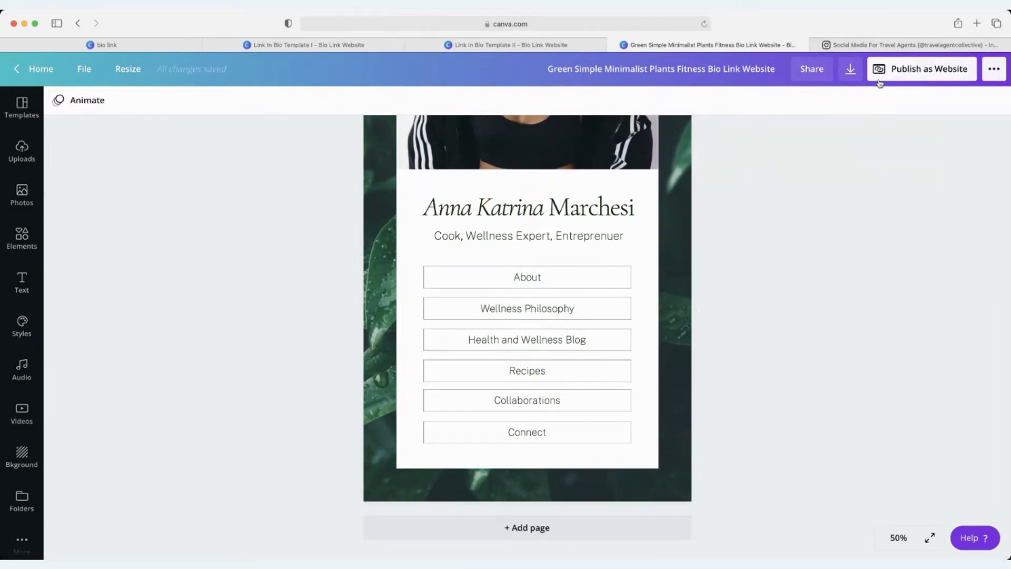
Check the Download options, leaving PNG unchanged, then publish as a website and open it
click(849, 69)
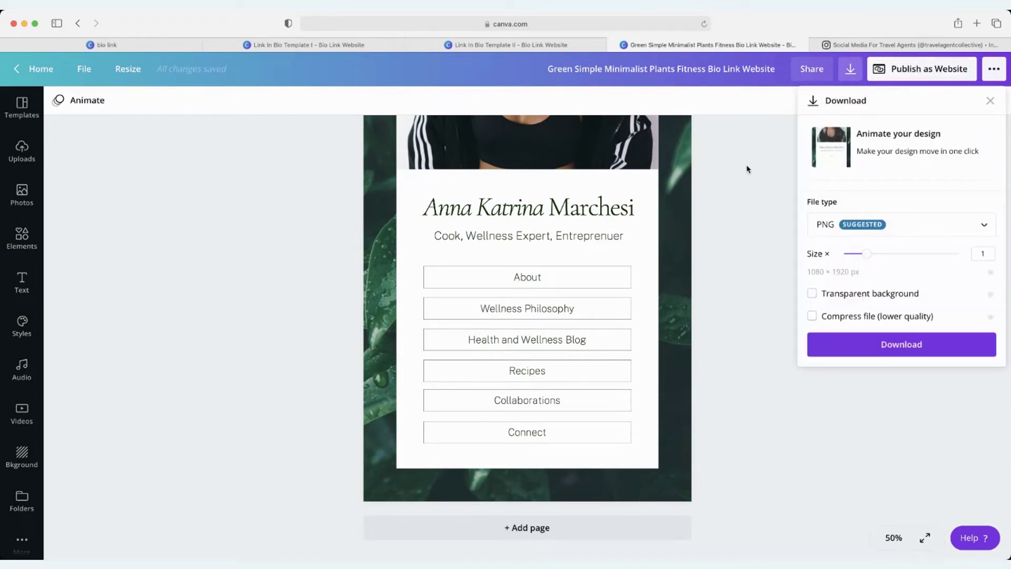
click(747, 165)
click(849, 70)
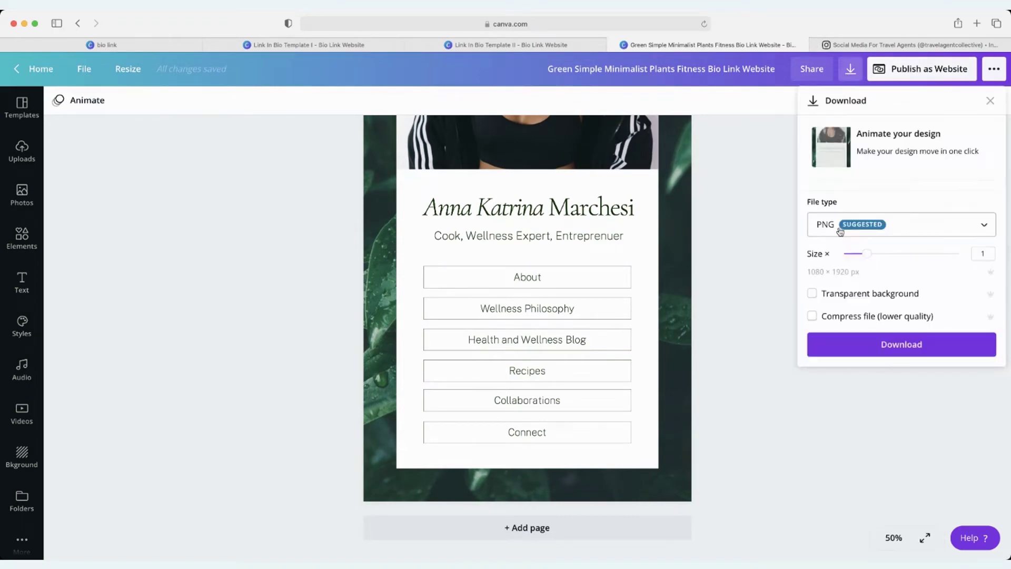
click(880, 229)
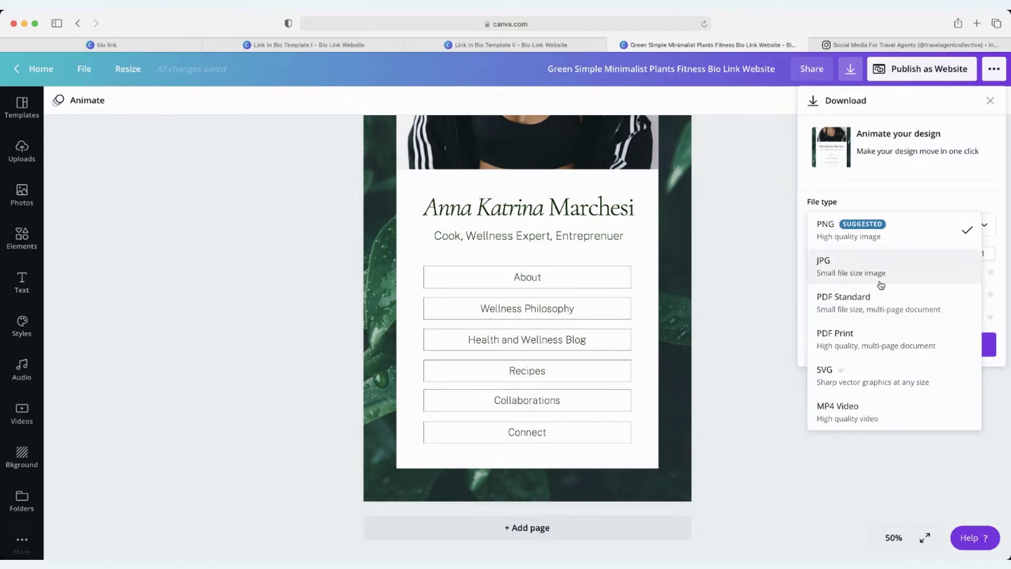
click(772, 273)
click(760, 198)
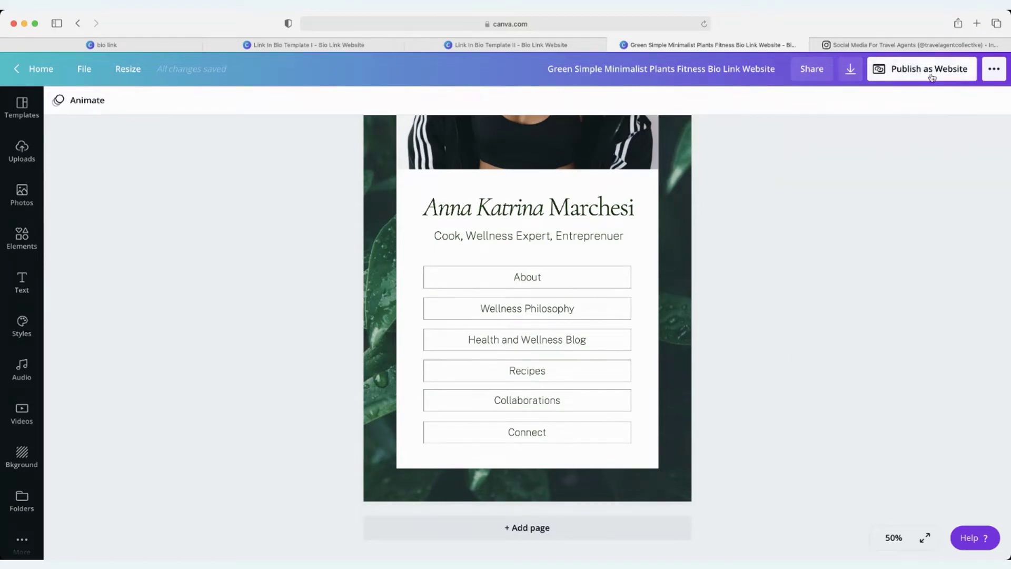
click(931, 75)
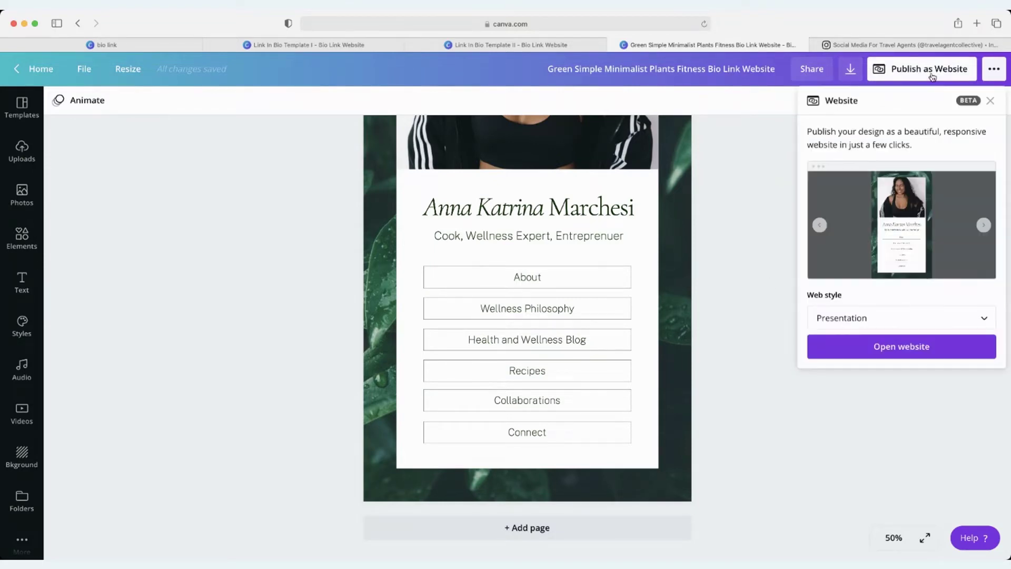
click(896, 351)
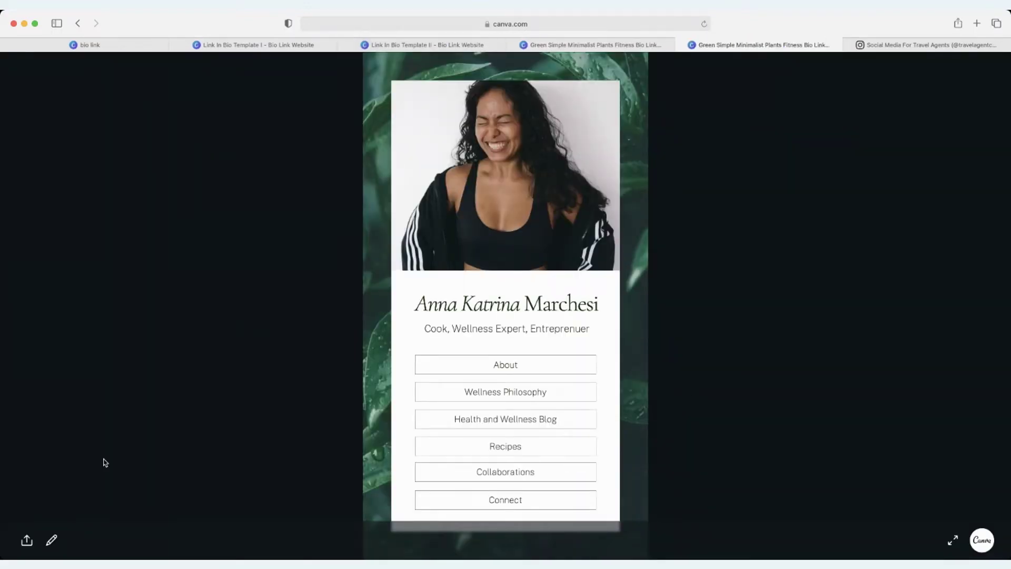
Copy the published wellness site's share link
click(27, 542)
drag(95, 503, 112, 503)
click(144, 506)
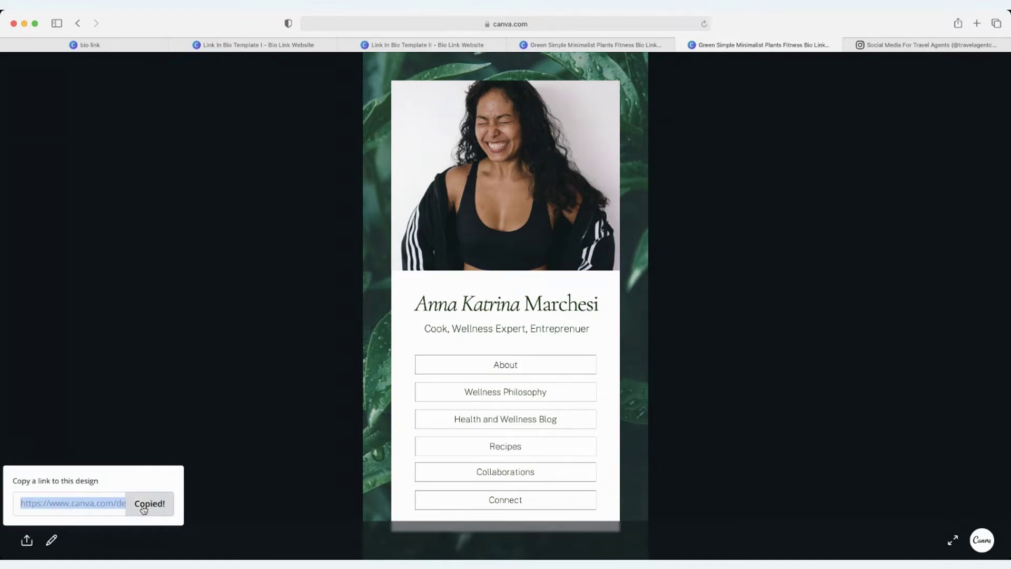
Check the Instagram tab, then switch to the Link In Bio Template II design
click(907, 45)
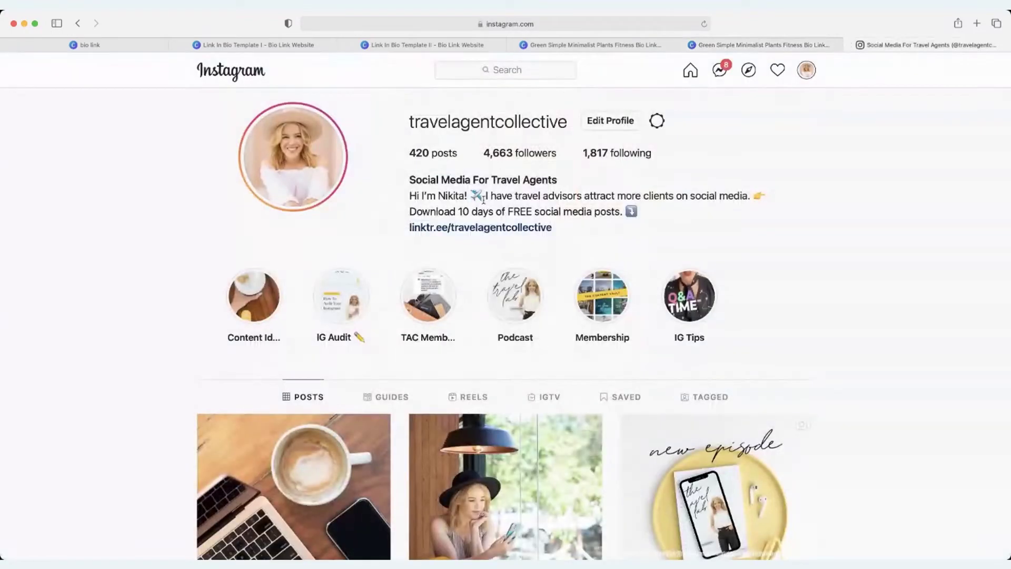
click(784, 45)
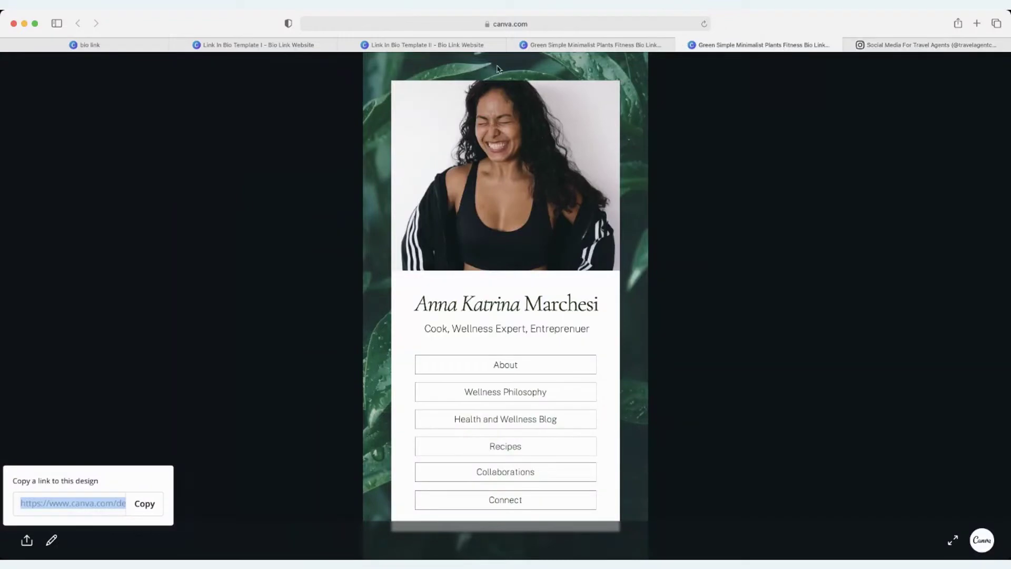
click(410, 46)
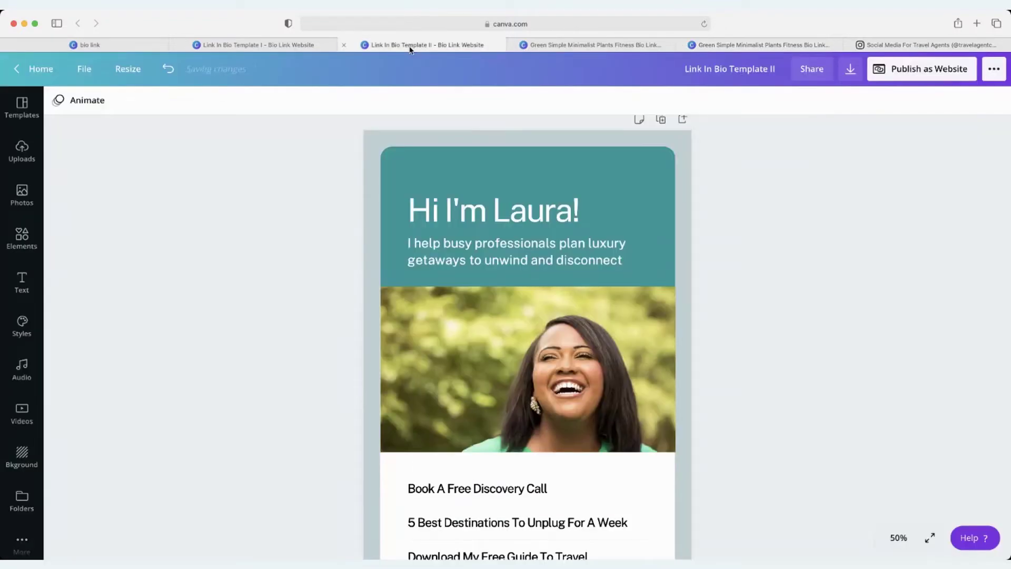
Switch to Link In Bio Template I and look over its six Luxe Pro Travel honeymoon buttons
click(298, 46)
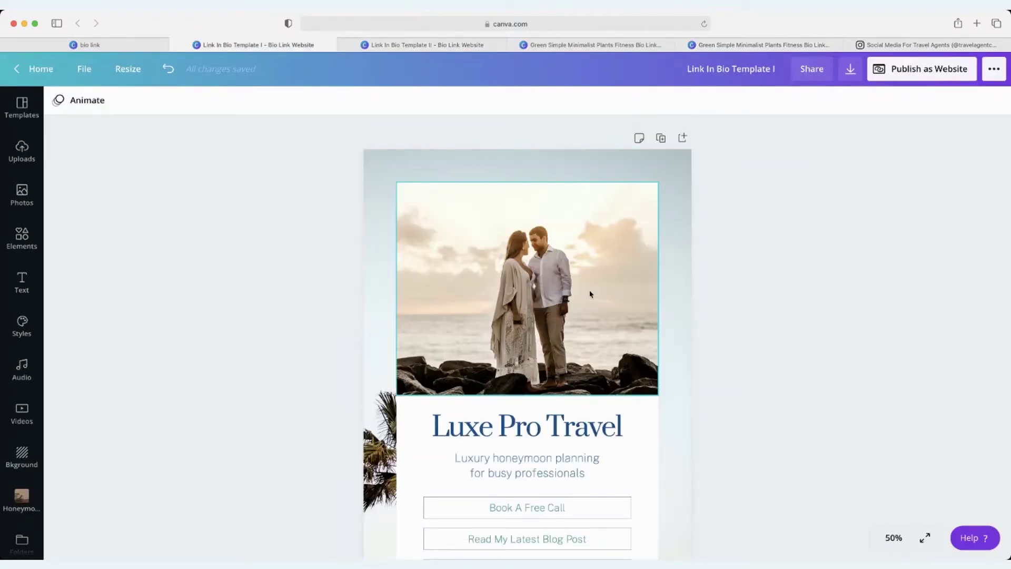
scroll(605, 300, down, 5)
scroll(779, 364, up, 5)
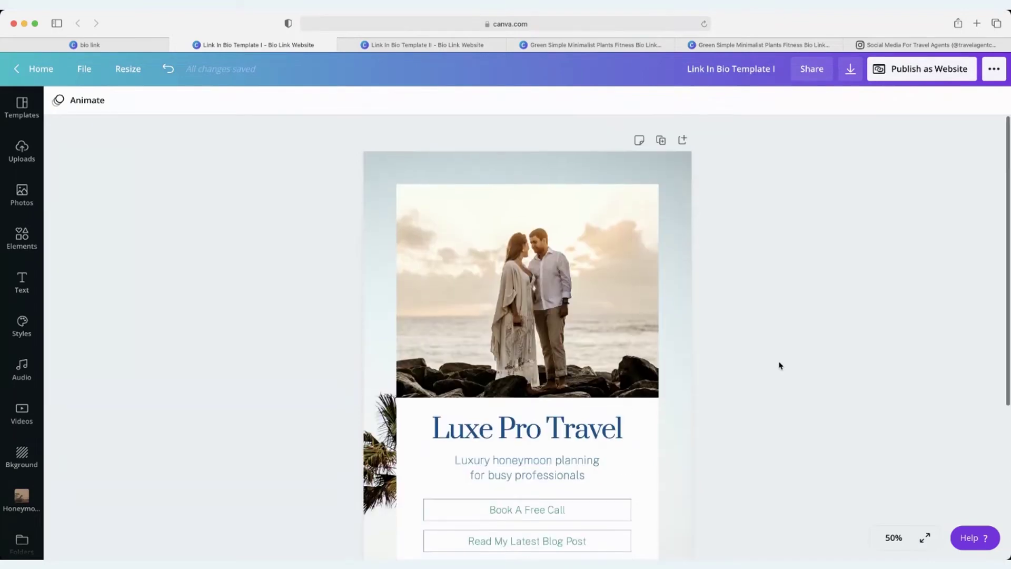
scroll(780, 365, down, 5)
scroll(780, 365, up, 2)
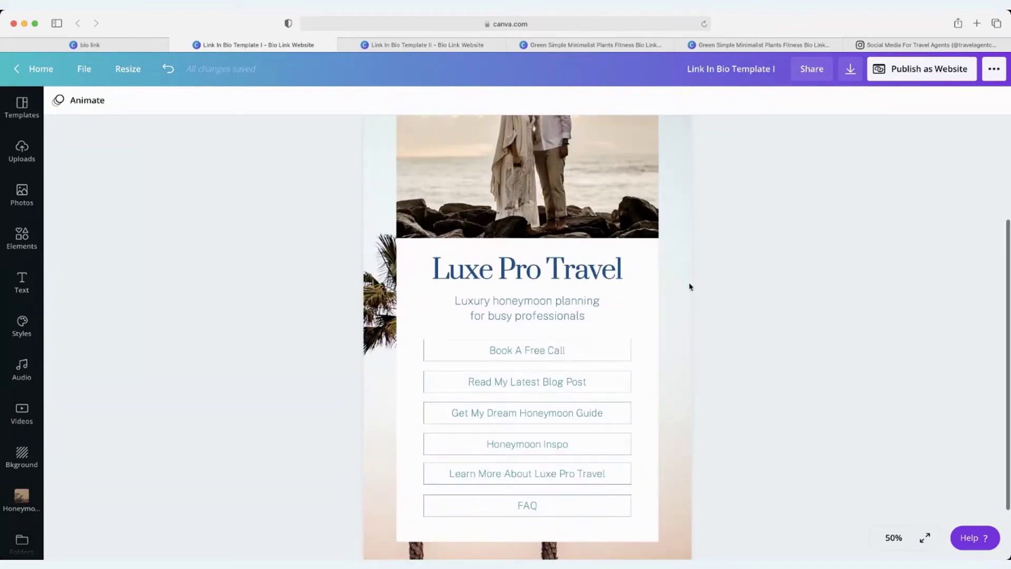
scroll(779, 177, up, 4)
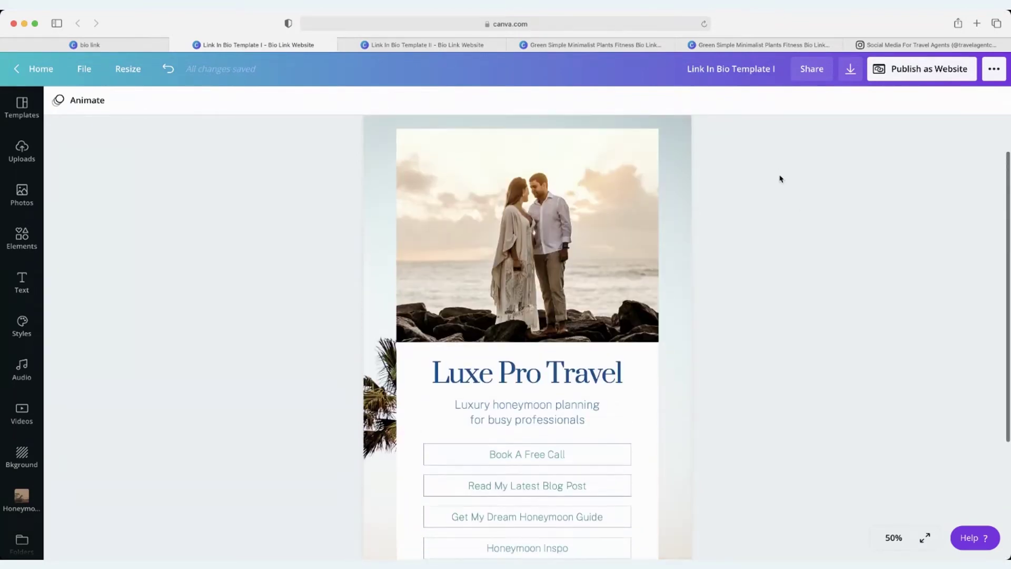
scroll(605, 202, down, 4)
scroll(577, 206, down, 2)
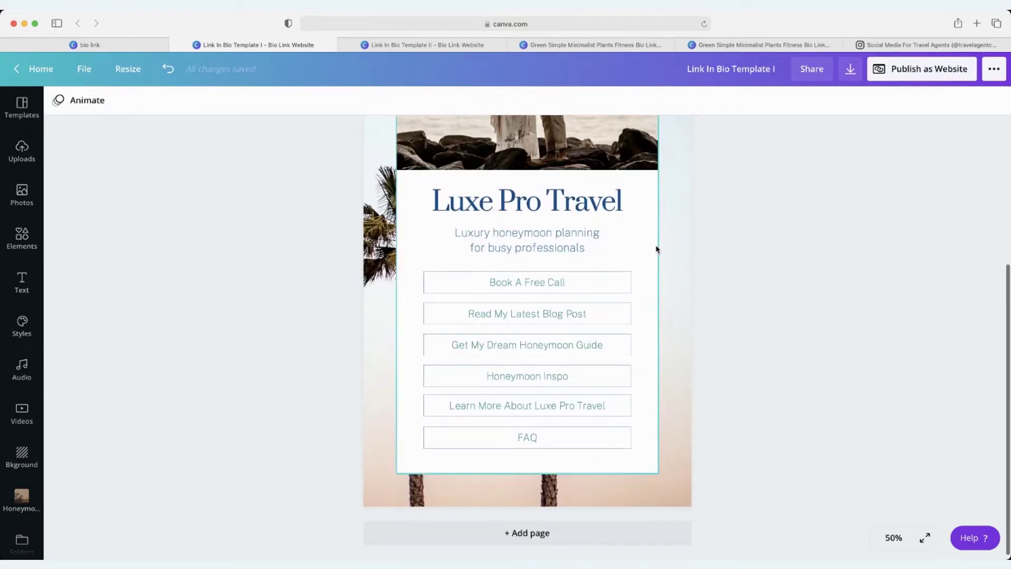
scroll(660, 249, down, 1)
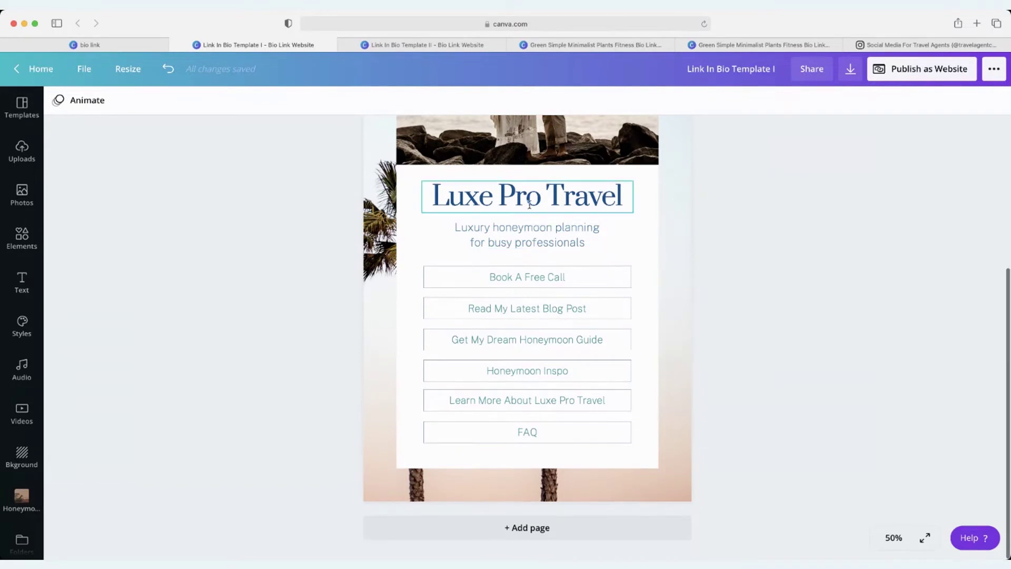
scroll(528, 221, up, 2)
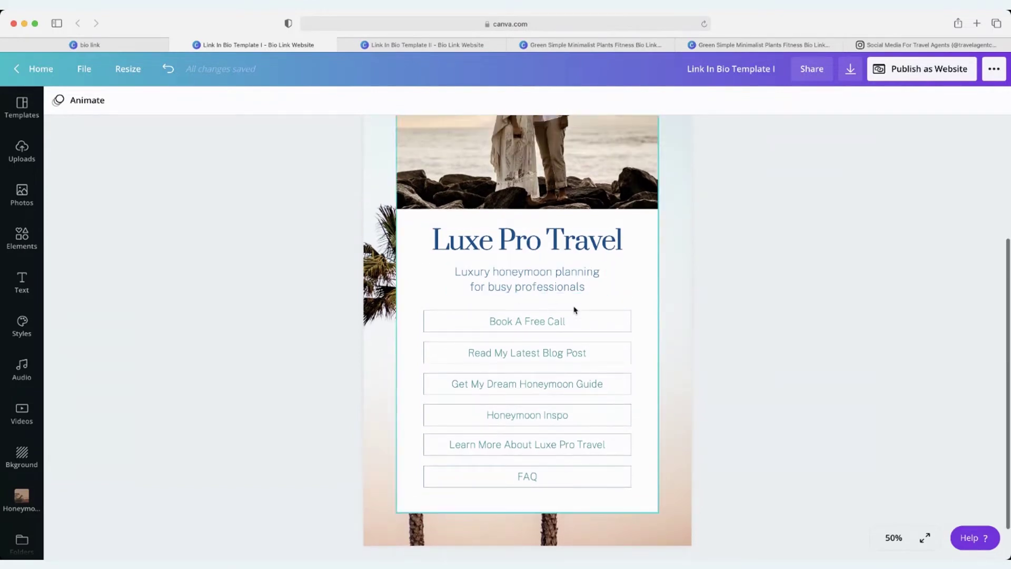
scroll(574, 308, down, 2)
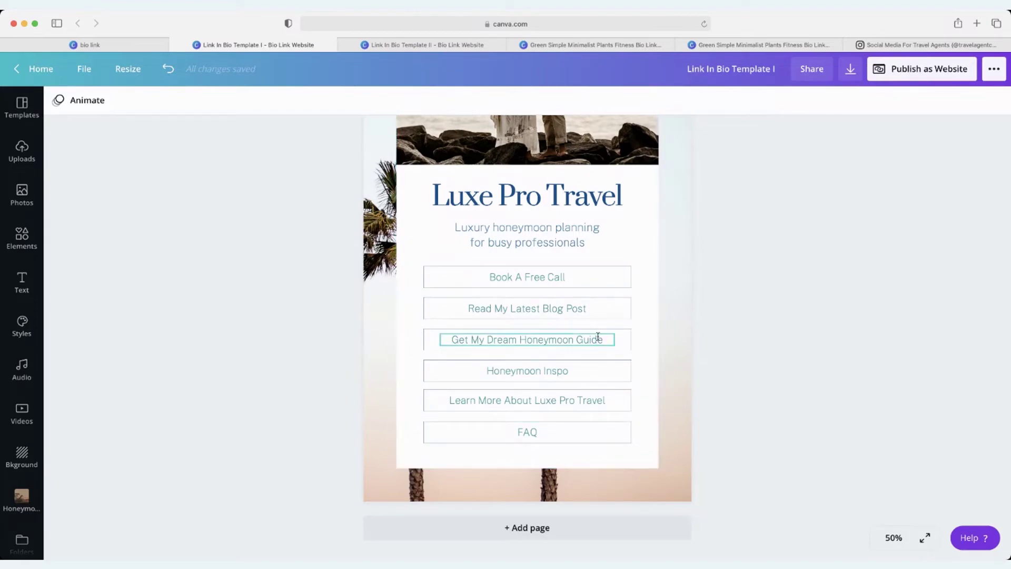
Leave the Book A Free Call button unlinked, publish in Presentation style, and open the site
click(609, 280)
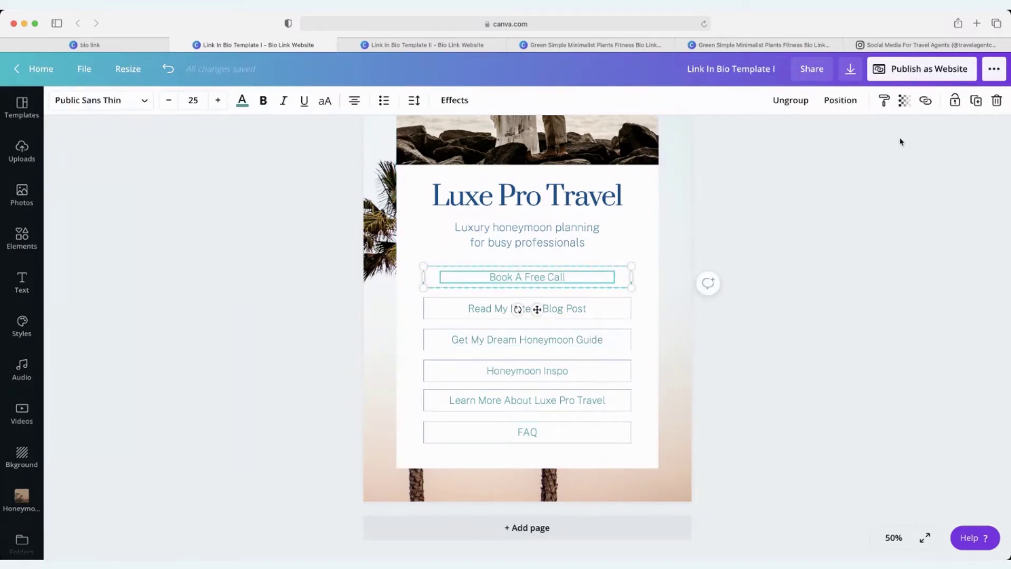
click(925, 100)
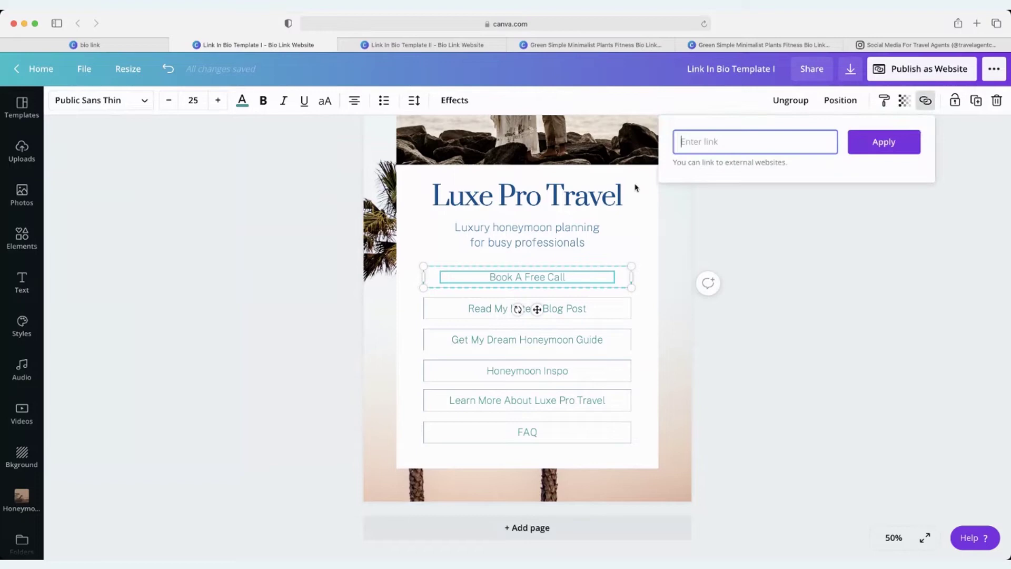
click(854, 219)
click(942, 74)
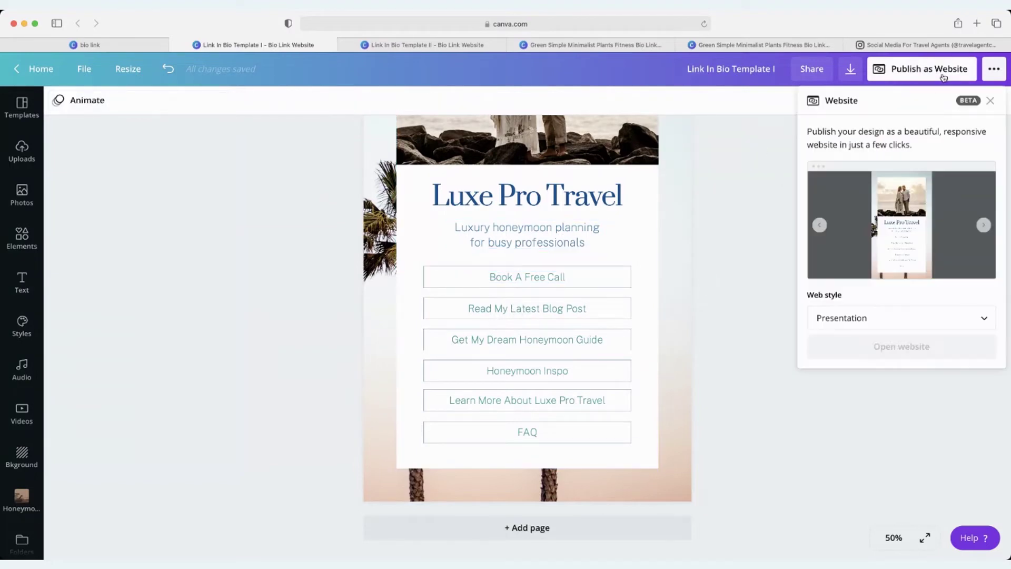
click(916, 349)
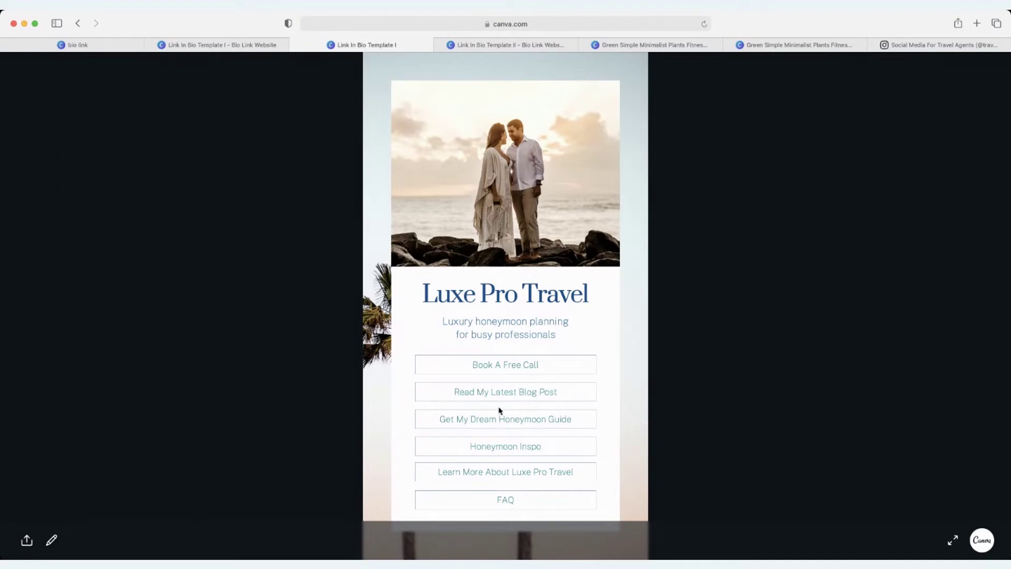
Copy the Luxe Pro Travel site link for the Instagram profile
click(26, 540)
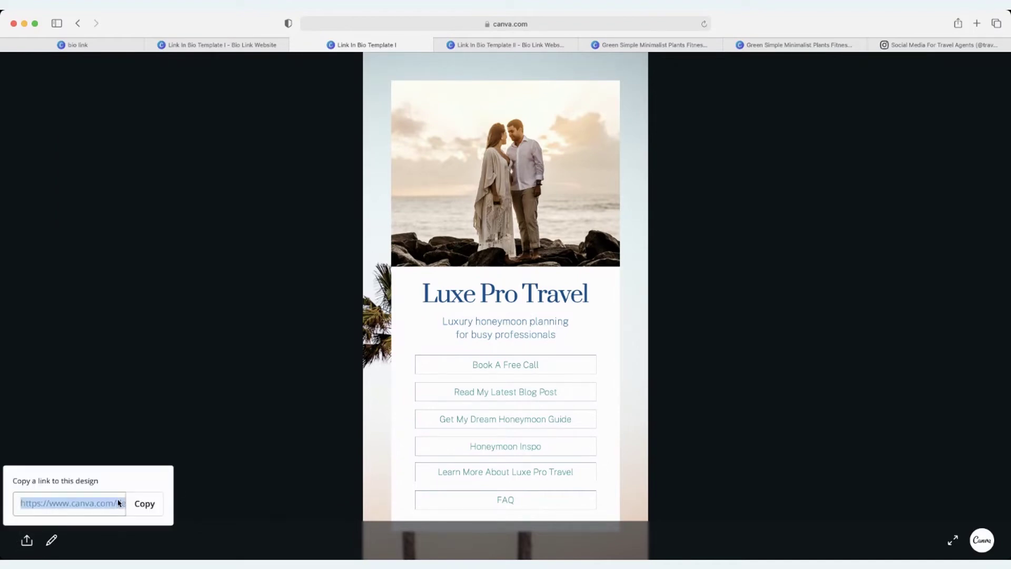
click(144, 505)
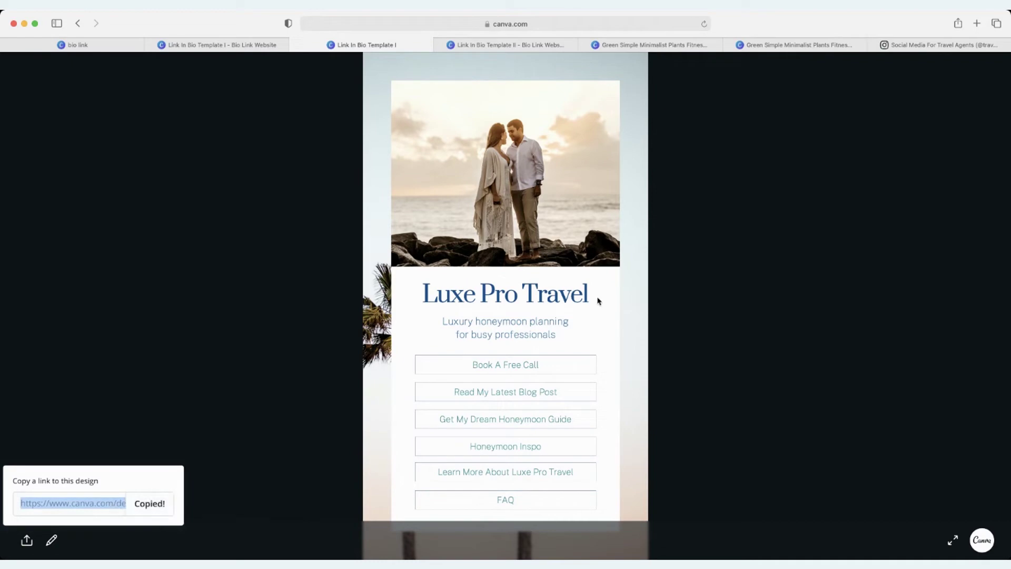
click(922, 46)
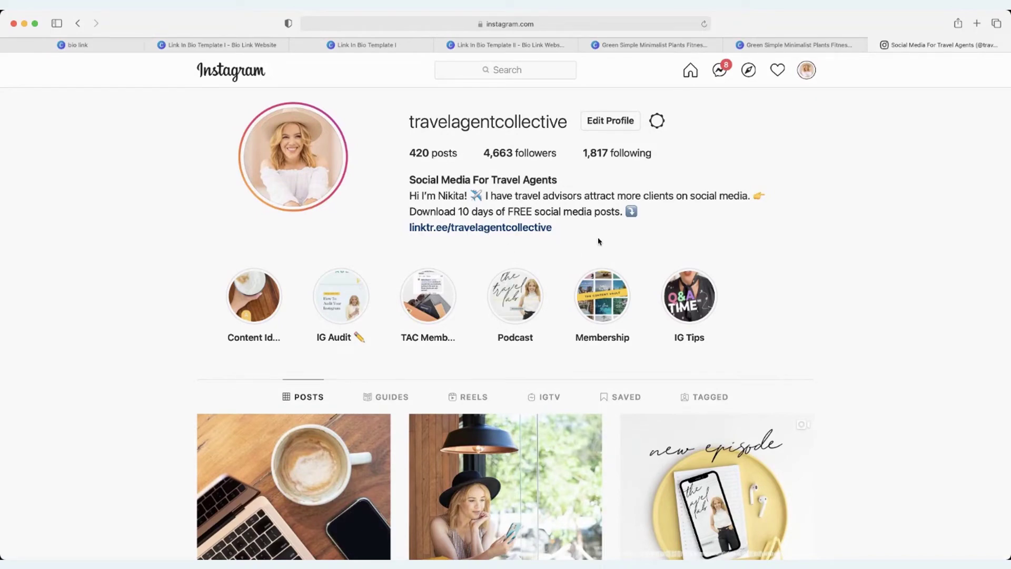
In Instagram's Edit Profile, select the existing Website URL, then return to the fitness site
click(617, 123)
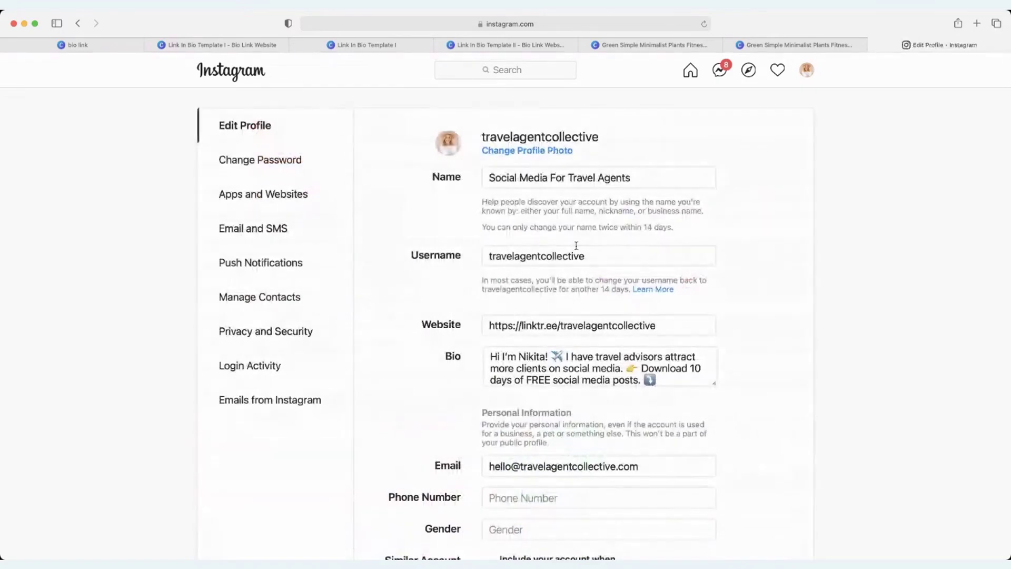
scroll(600, 215, down, 3)
triple_click(599, 216)
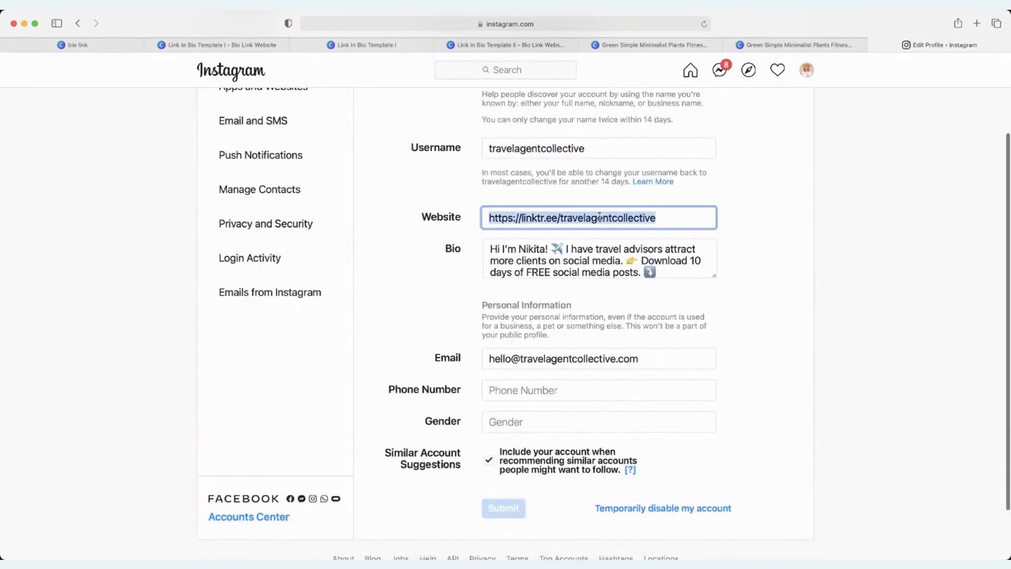
click(793, 45)
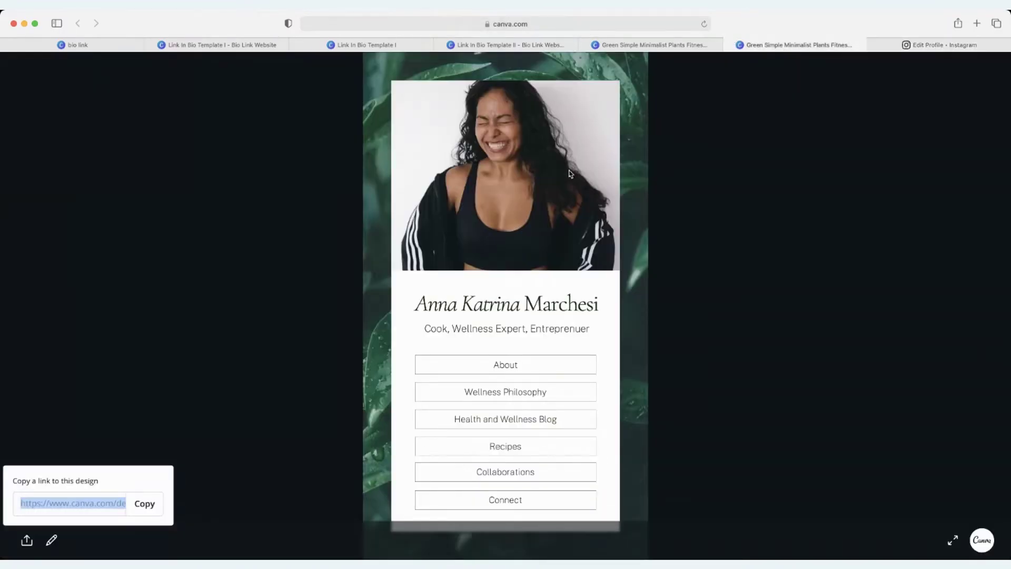
Go back to Link In Bio Template II and scroll its luxury-getaway links, like Book A Free Discovery Call
click(649, 46)
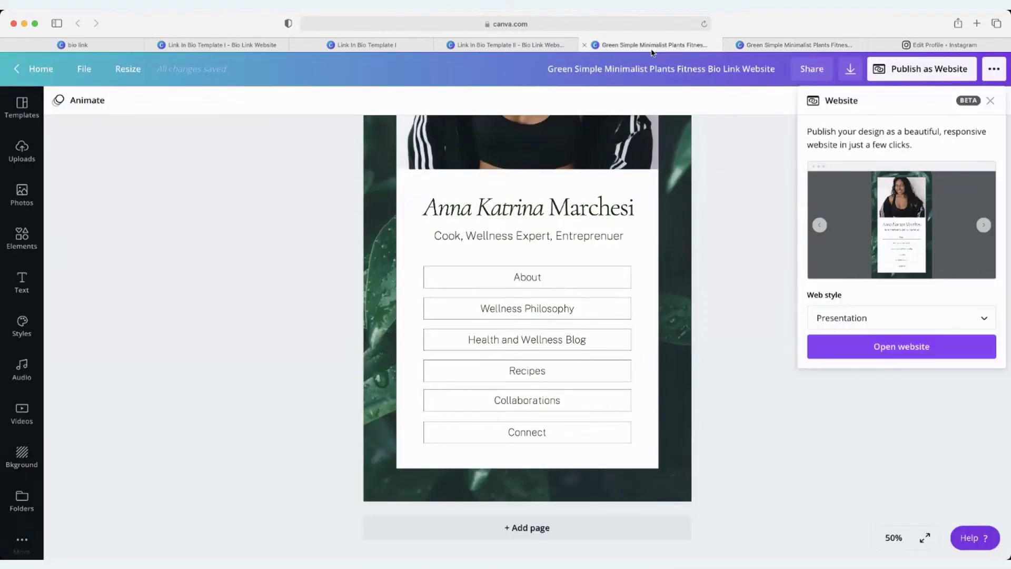
click(485, 47)
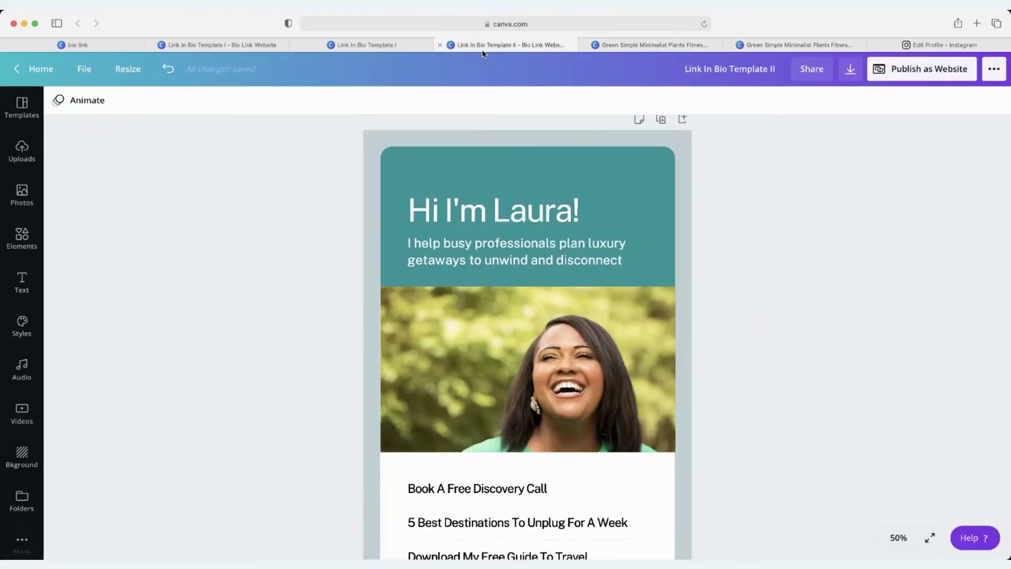
click(383, 45)
click(458, 45)
scroll(707, 289, down, 5)
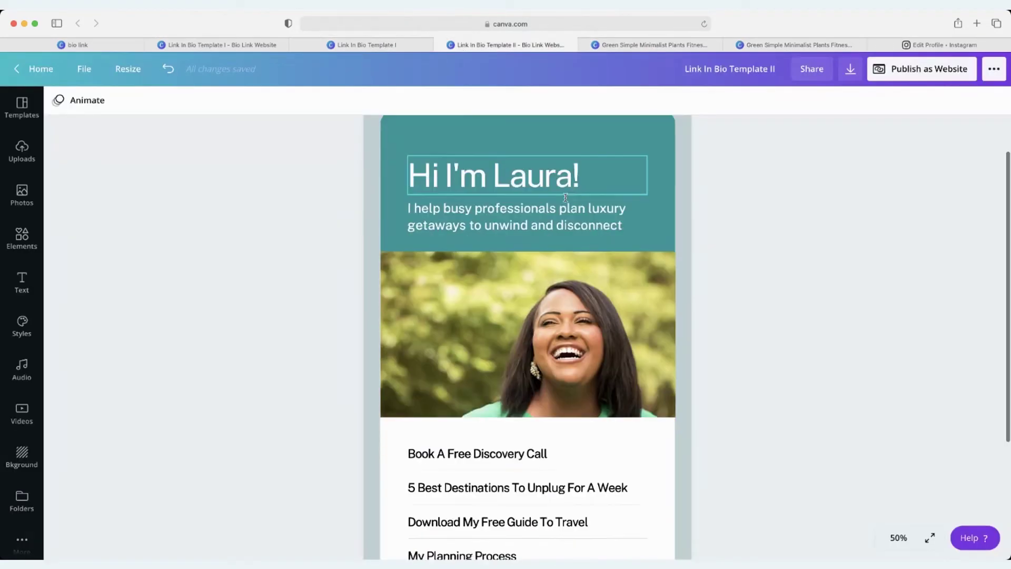
scroll(707, 289, up, 5)
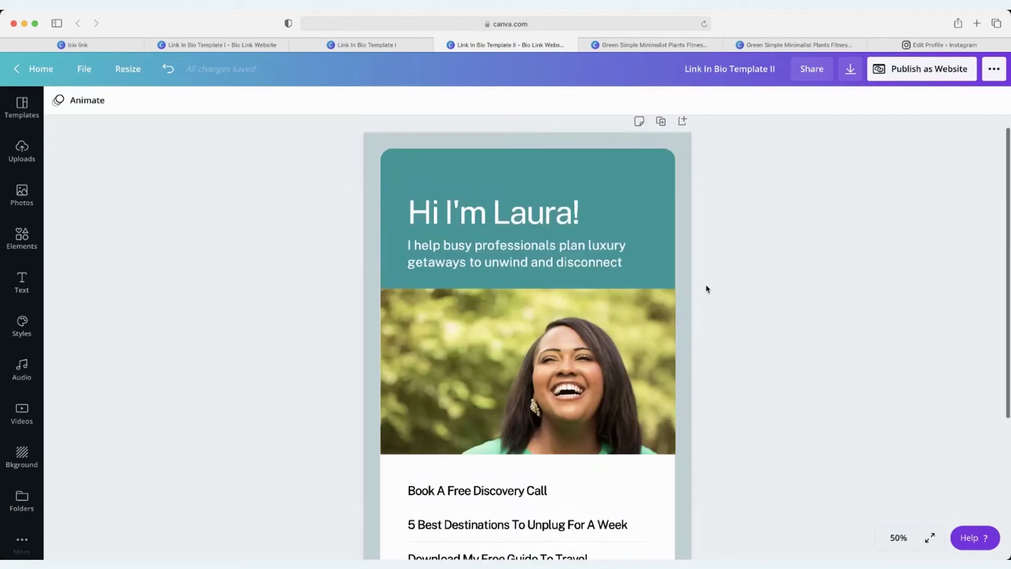
scroll(707, 289, up, 1)
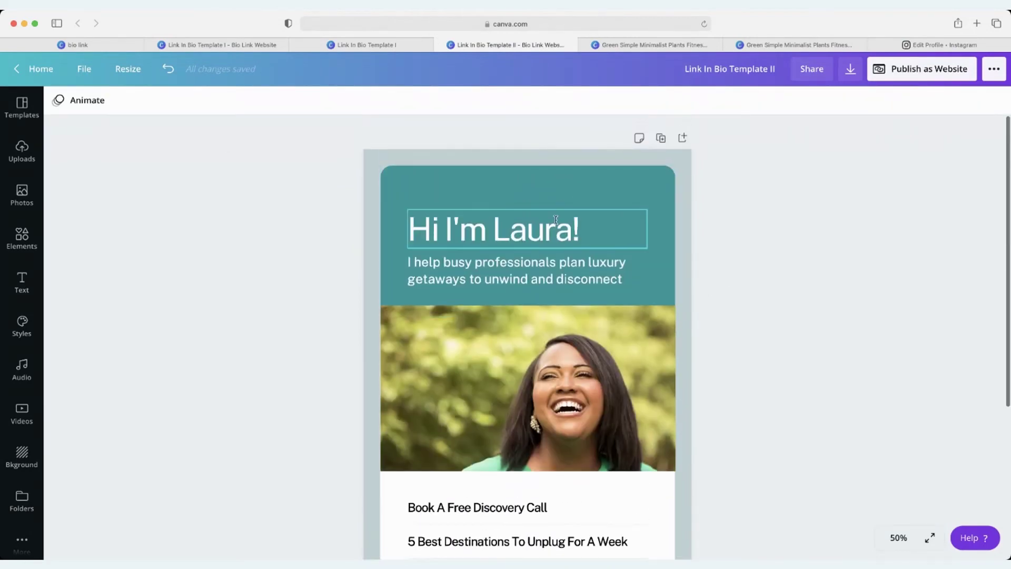
scroll(556, 222, down, 6)
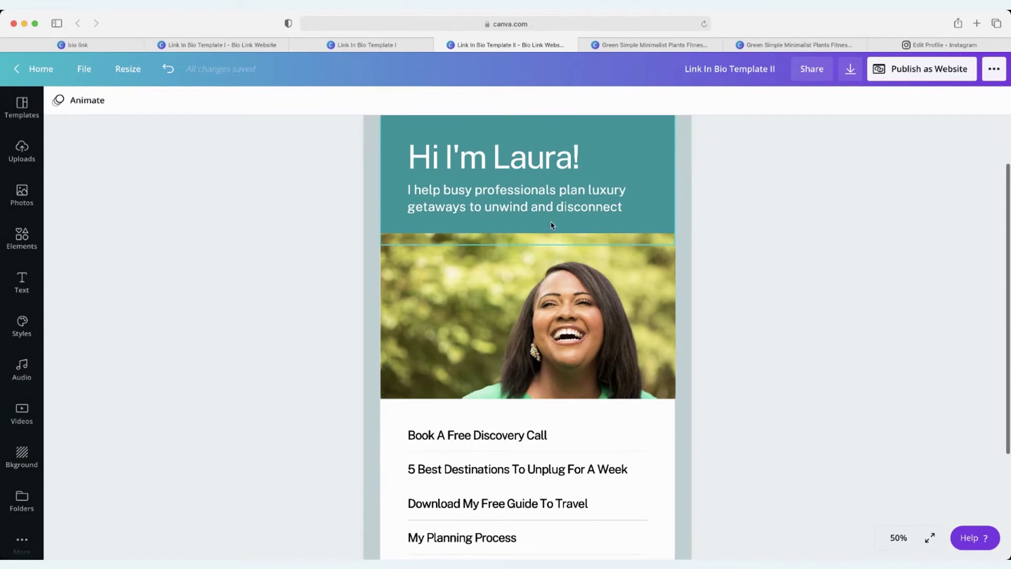